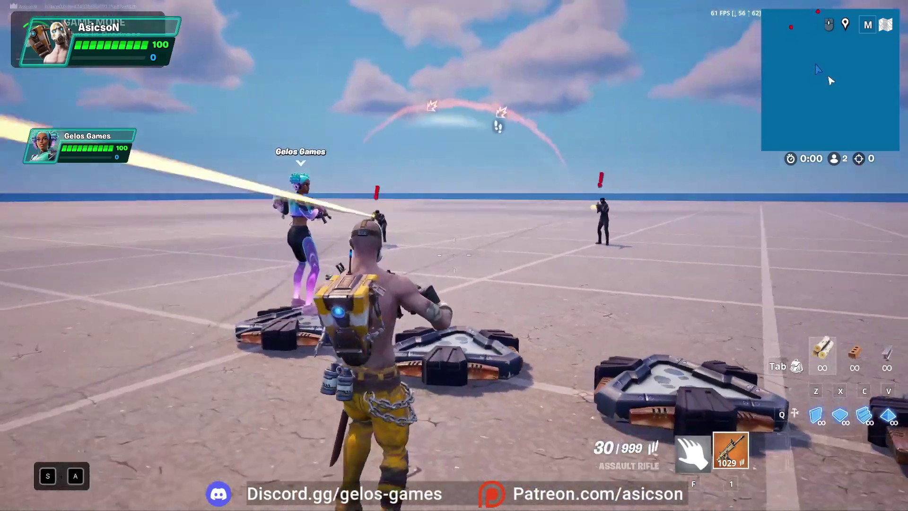
# - Walk and strafe toward the spawn pads while the teammate's HUD card drops from 100 to 37 health
pyautogui.press('d')
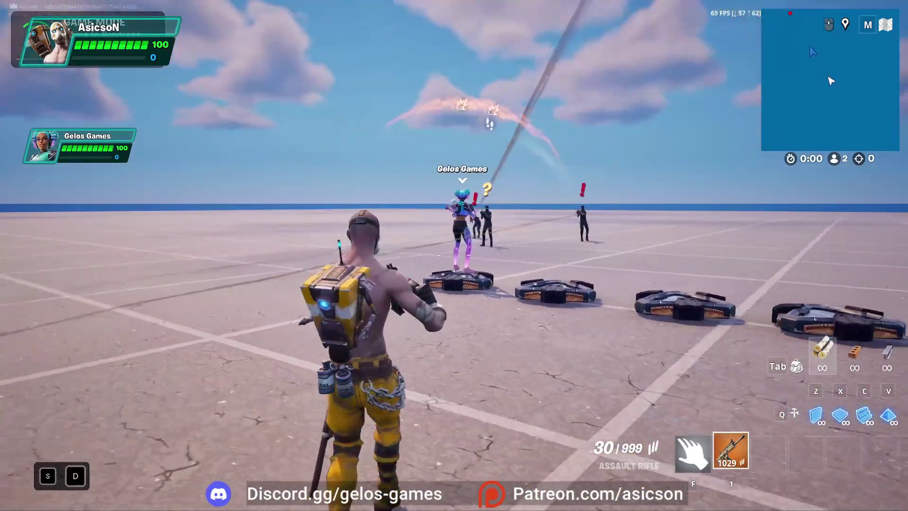
pyautogui.press('w')
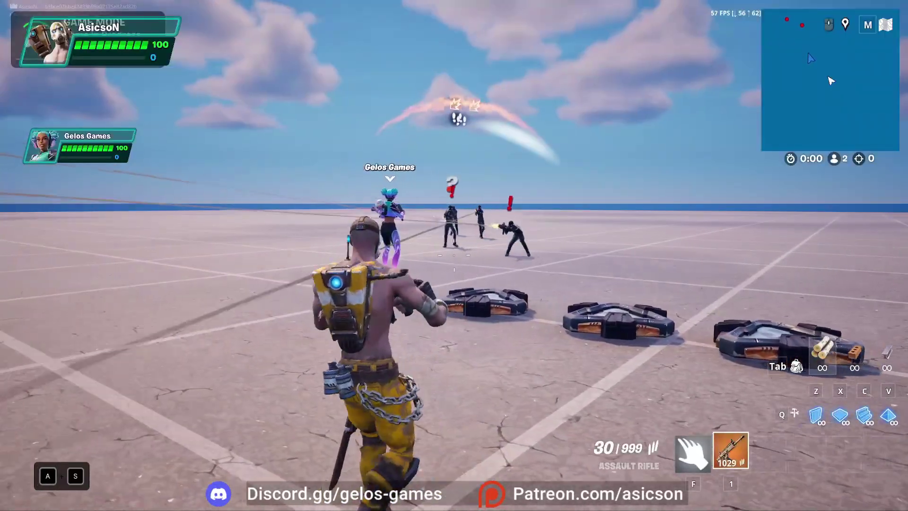
pyautogui.press('w')
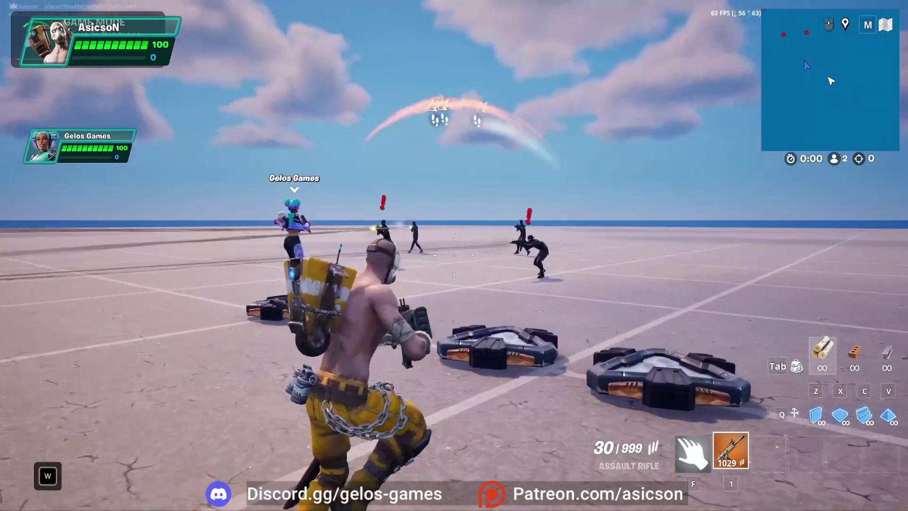
pyautogui.press('w')
pyautogui.press('a')
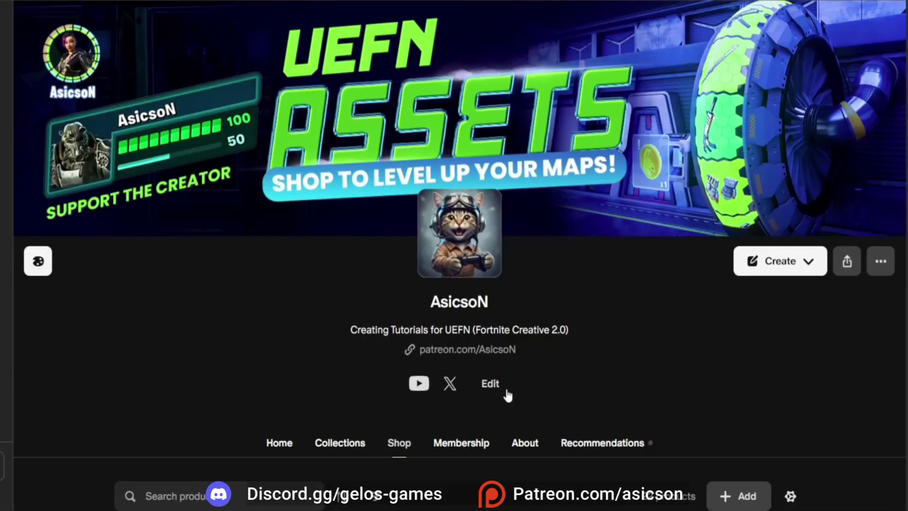
# - Scroll down through the UEFN asset product cards in the Patreon Shop tab
pyautogui.scroll(-10, 487, 322)
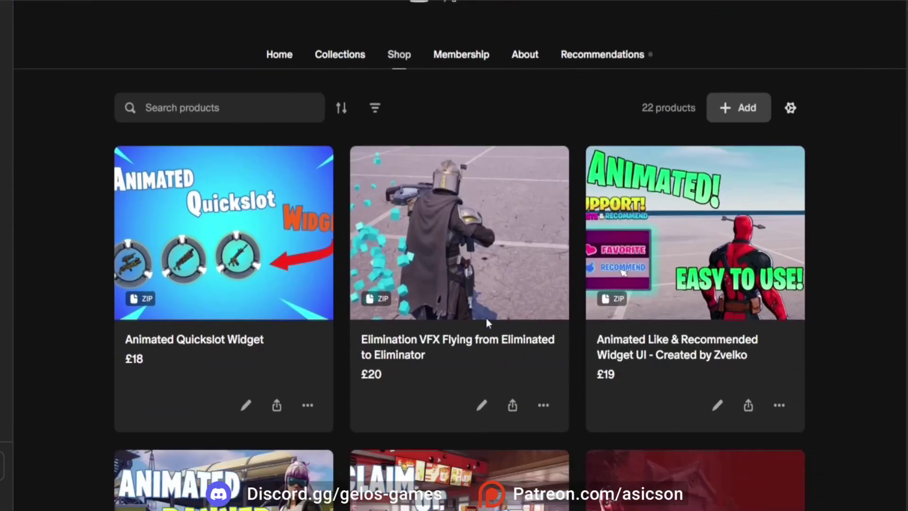
pyautogui.scroll(-20, 487, 320)
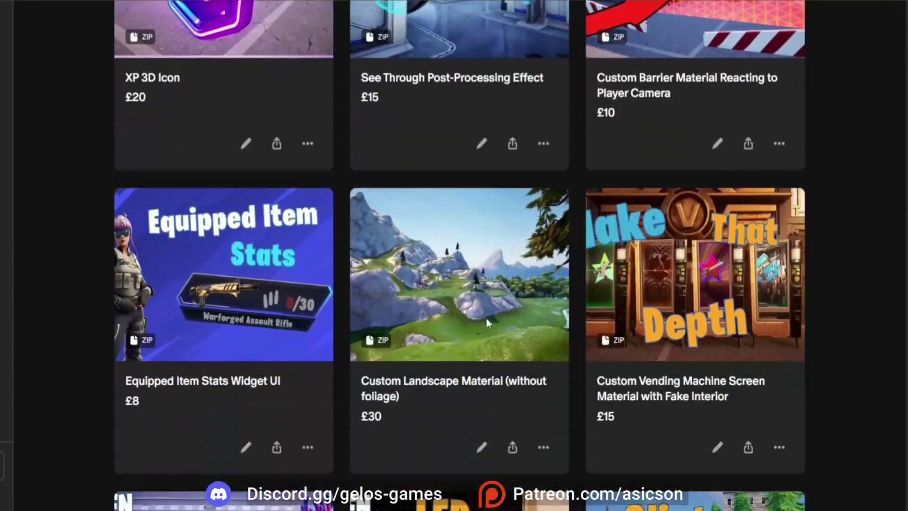
pyautogui.scroll(-15, 486, 319)
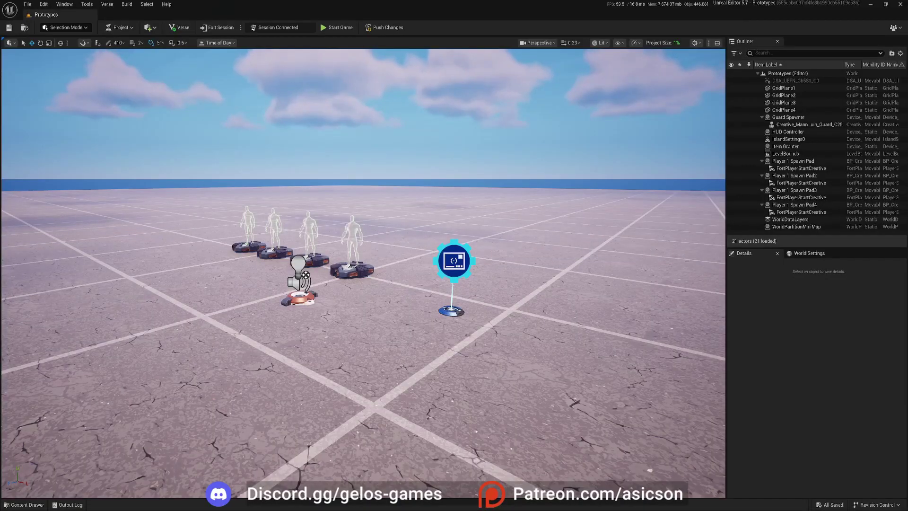
pyautogui.press('a')
pyautogui.press('w')
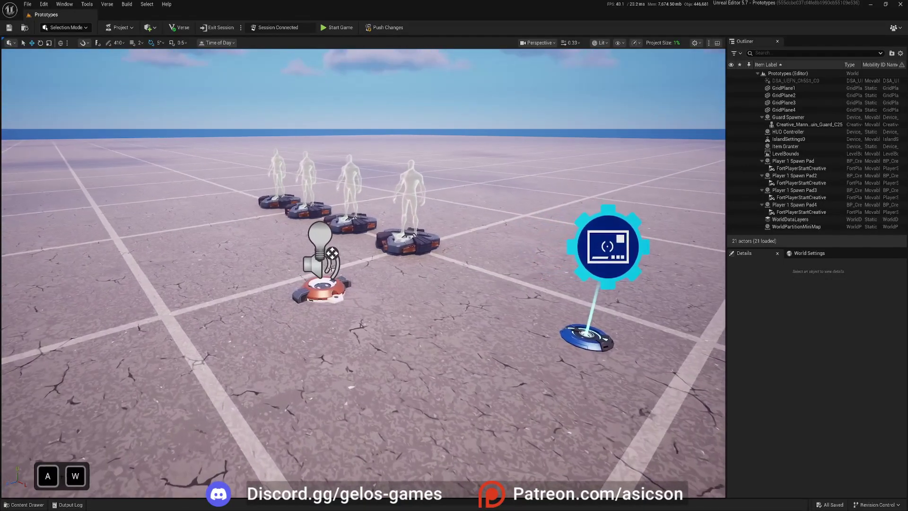
pyautogui.click(320, 269)
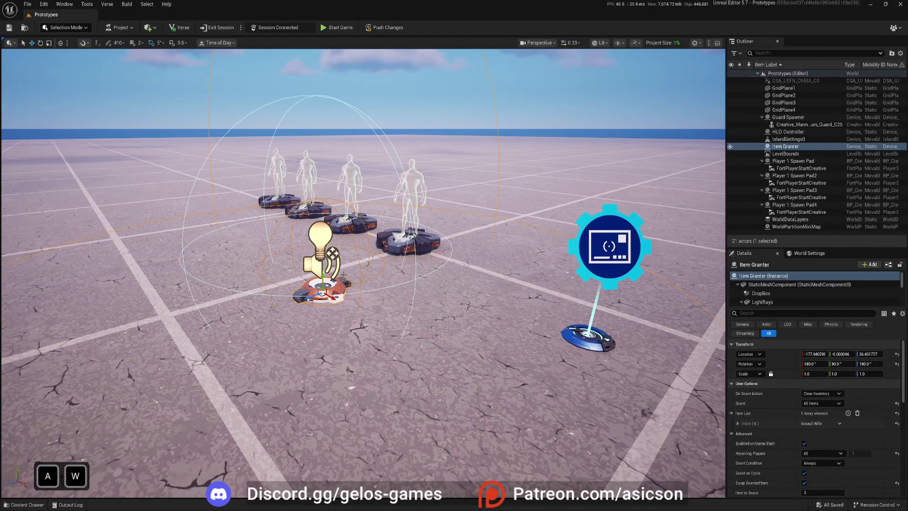
pyautogui.press('a')
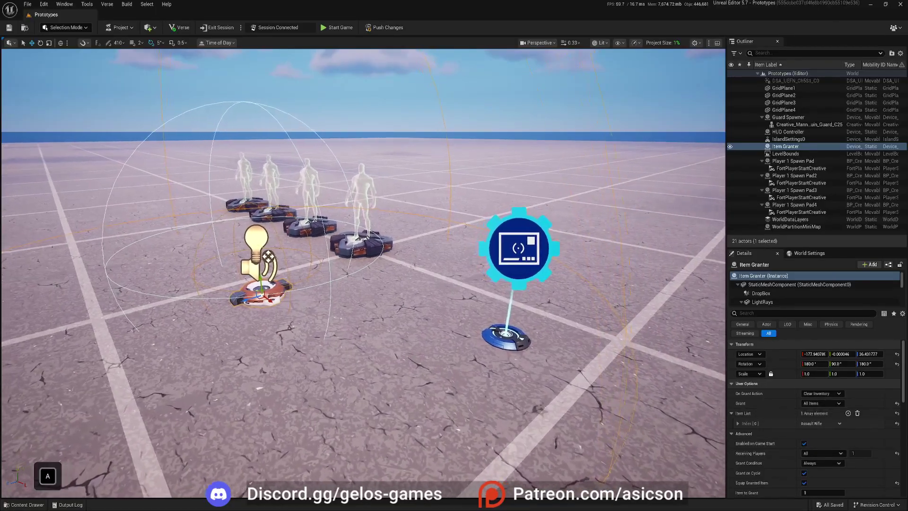
pyautogui.press('s')
pyautogui.press('d')
pyautogui.press('q')
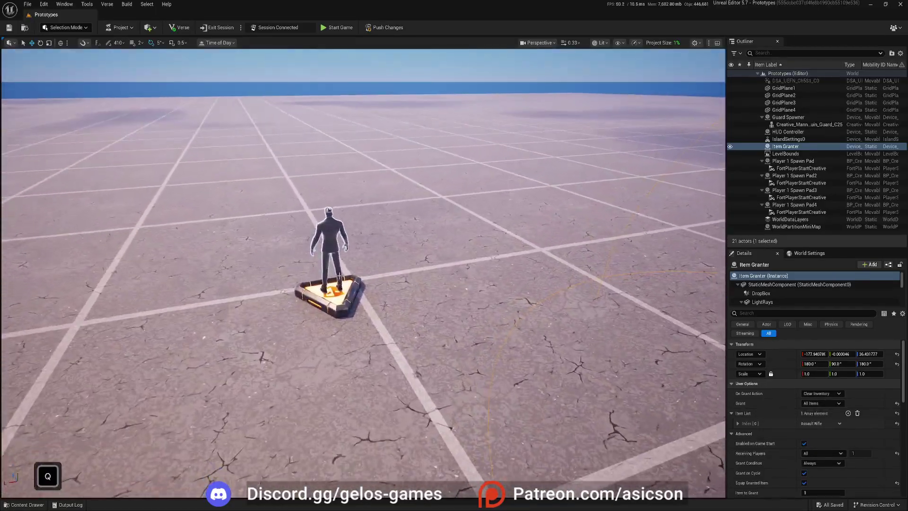
pyautogui.click(338, 278)
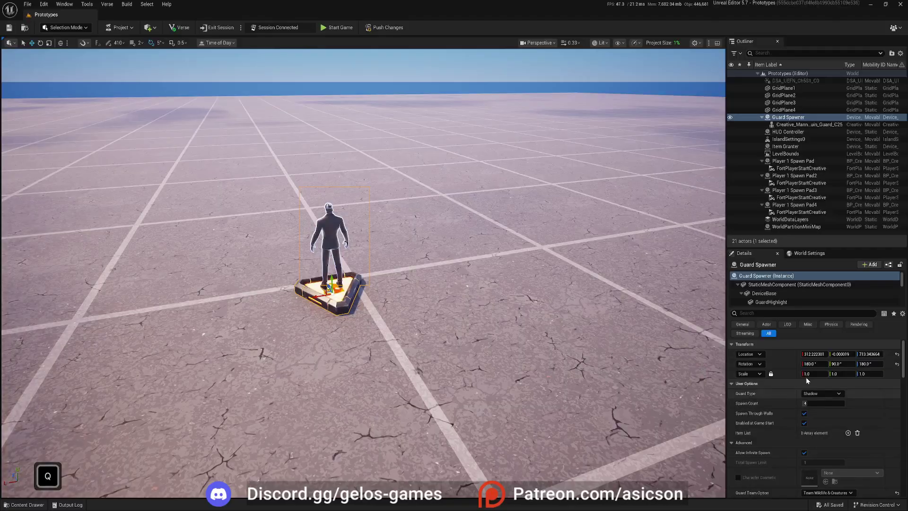
pyautogui.scroll(-5, 790, 407)
pyautogui.scroll(-1, 781, 390)
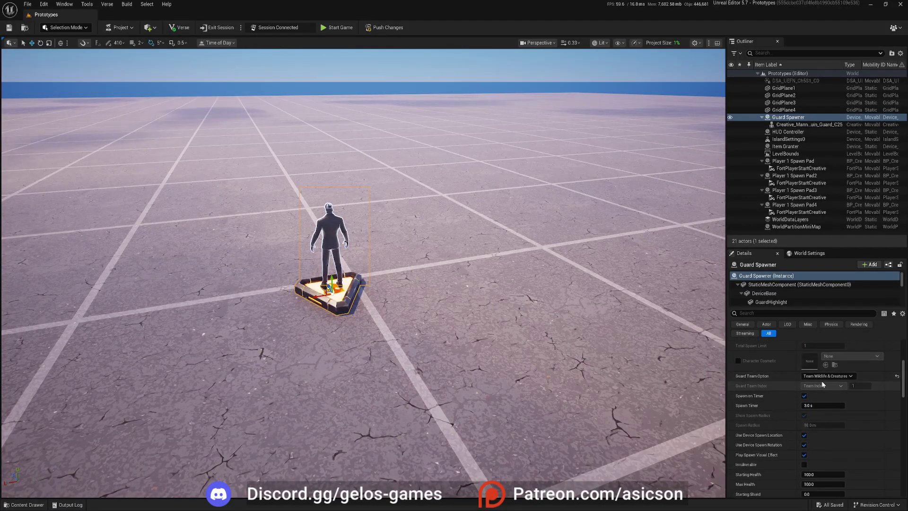
pyautogui.click(825, 376)
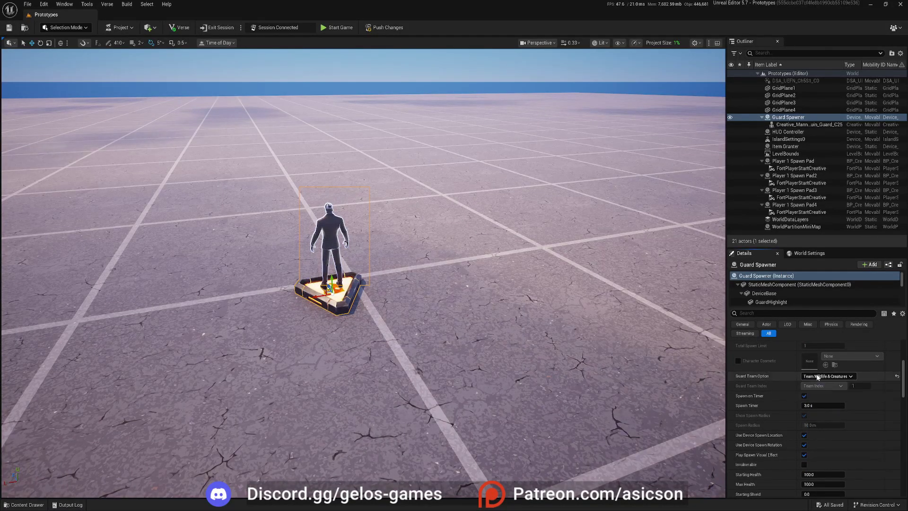
pyautogui.press('s')
pyautogui.press('a')
pyautogui.press('q')
pyautogui.press('w')
pyautogui.moveTo(425, 284); pyautogui.dragTo(395, 272, button='right')
pyautogui.press('e')
# - Select the HUD Controller device and bring the camera down toward it
pyautogui.click(412, 250)
pyautogui.press('q')
pyautogui.press('w')
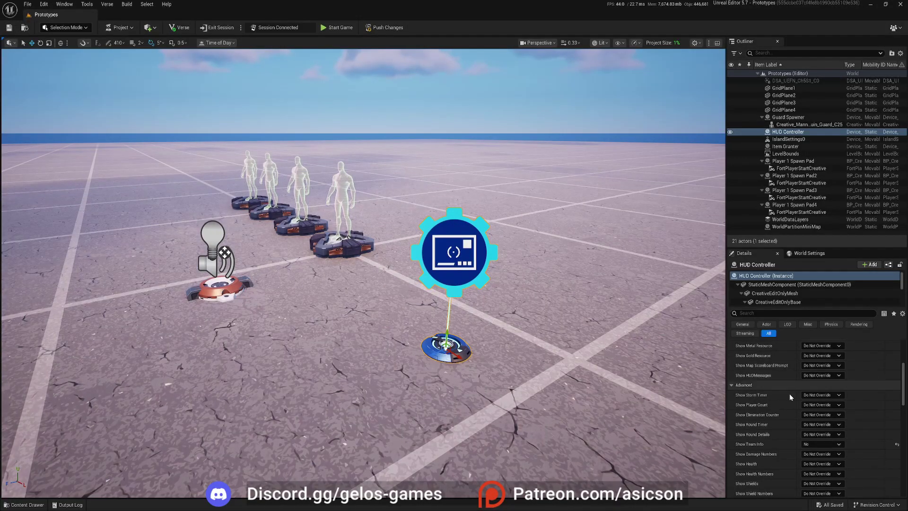
# - Review its Details, keeping Priority at Highest and Player Info Widget Override at None
pyautogui.scroll(5, 778, 413)
pyautogui.scroll(-5, 793, 393)
pyautogui.scroll(5, 793, 393)
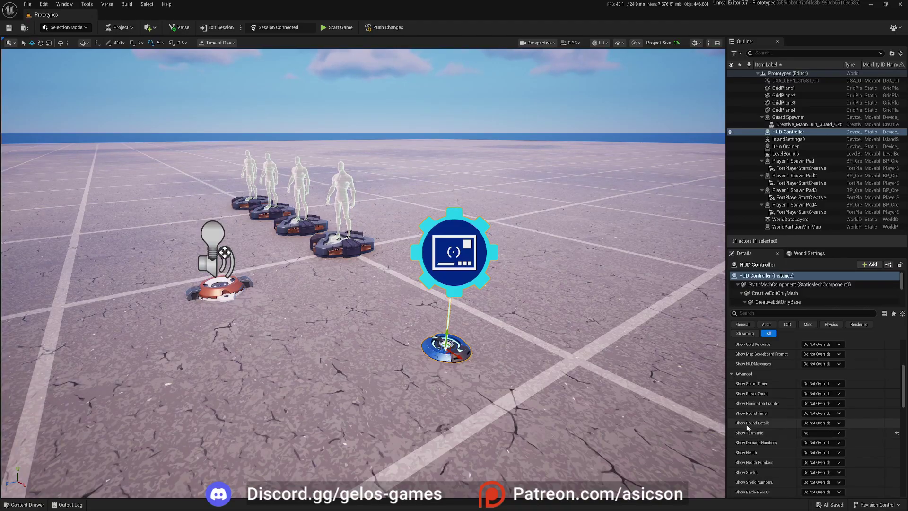
pyautogui.scroll(-8, 767, 432)
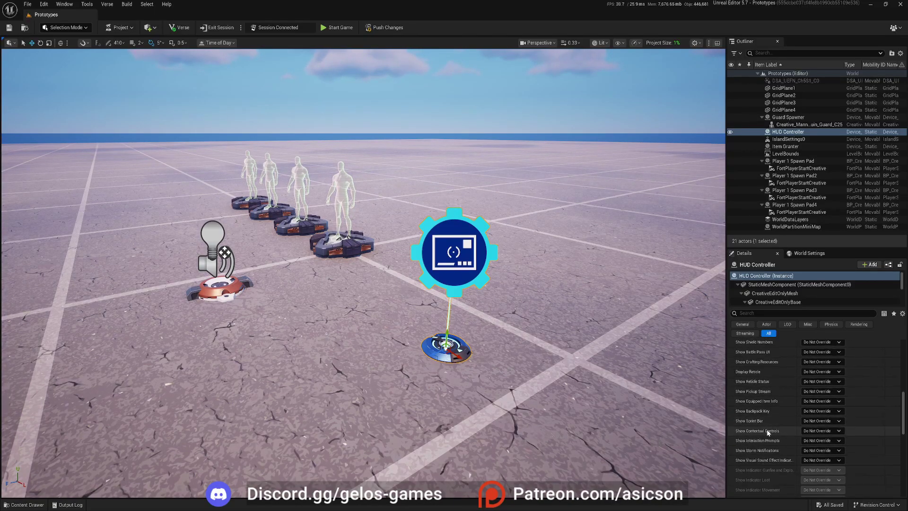
pyautogui.scroll(-3, 768, 431)
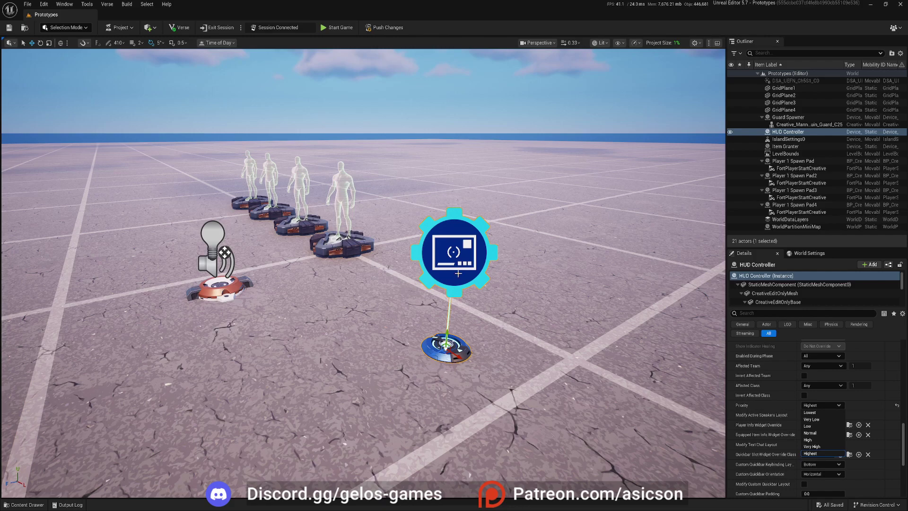
pyautogui.click(820, 405)
pyautogui.scroll(-1, 773, 424)
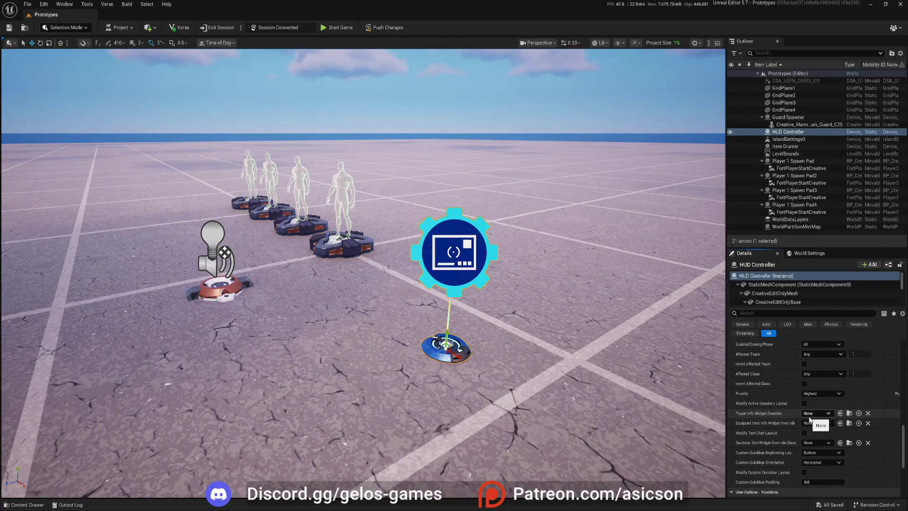
# - Open WBP_MainHud from the Version2 folder in the Content Drawer
pyautogui.click(23, 505)
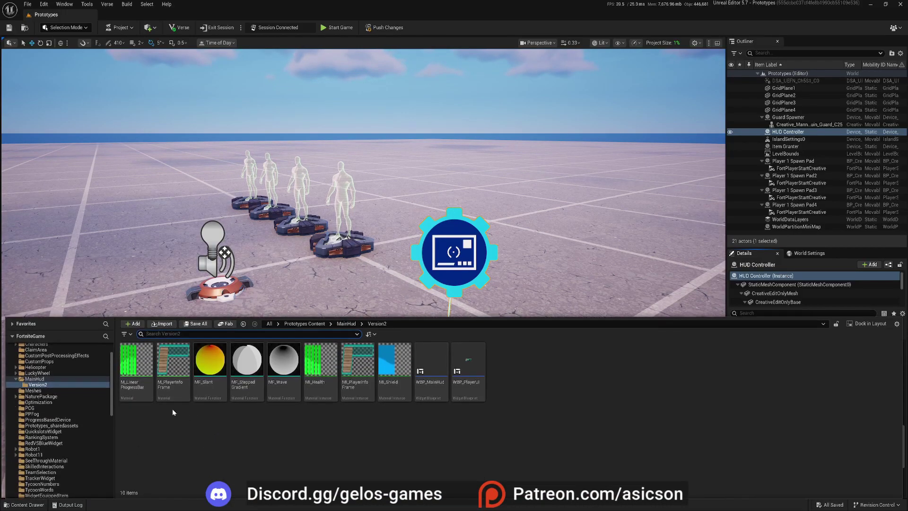
pyautogui.click(43, 384)
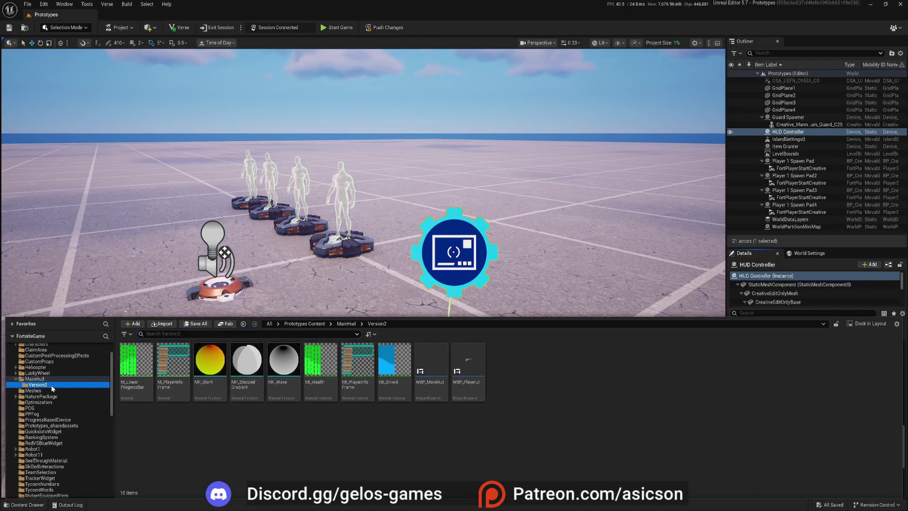
pyautogui.doubleClick(432, 364)
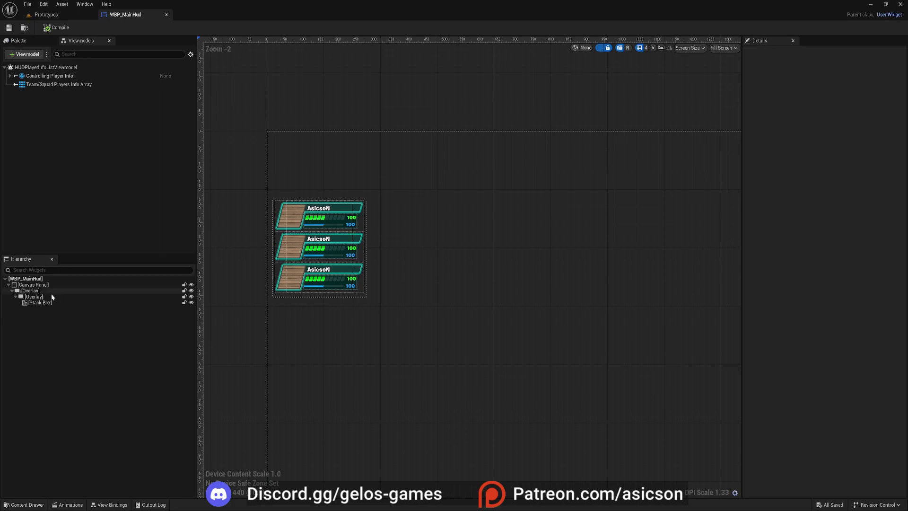
# - Set the Stack Box's Slot Template Vertical Alignment to Center
pyautogui.click(35, 302)
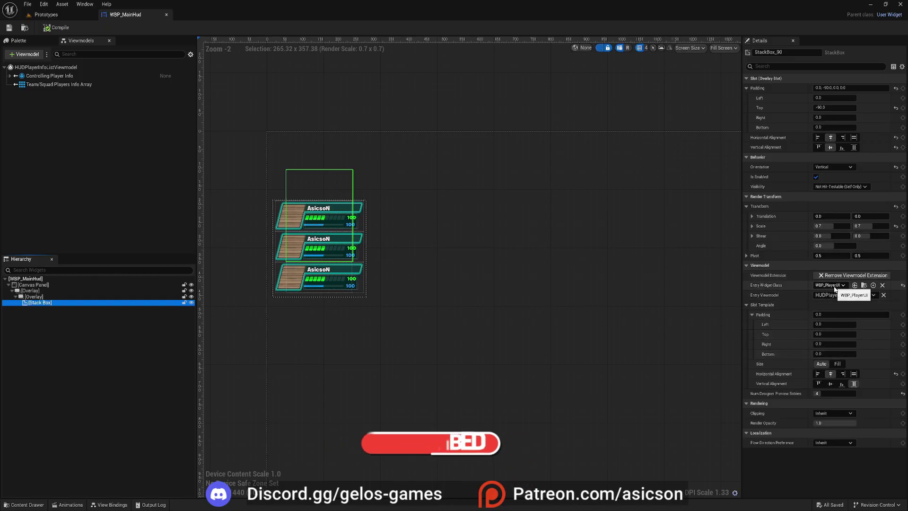
pyautogui.scroll(5, 307, 220)
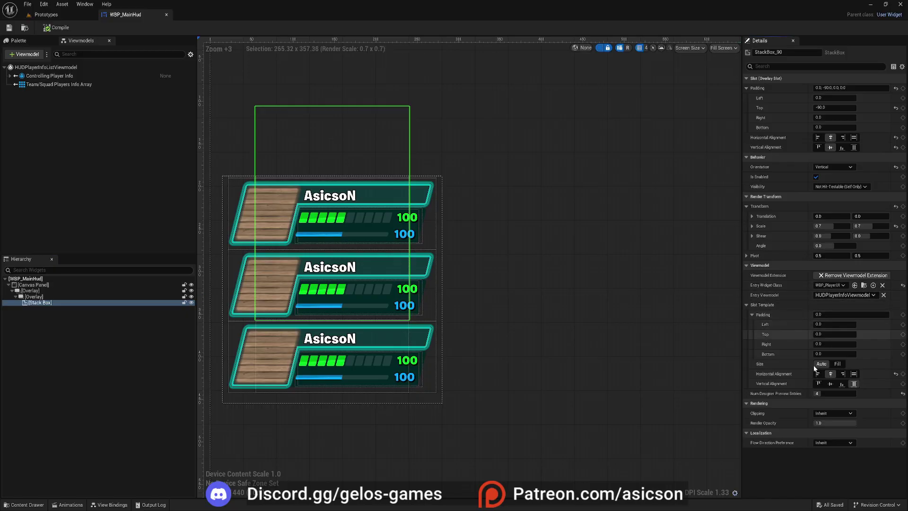
pyautogui.click(830, 383)
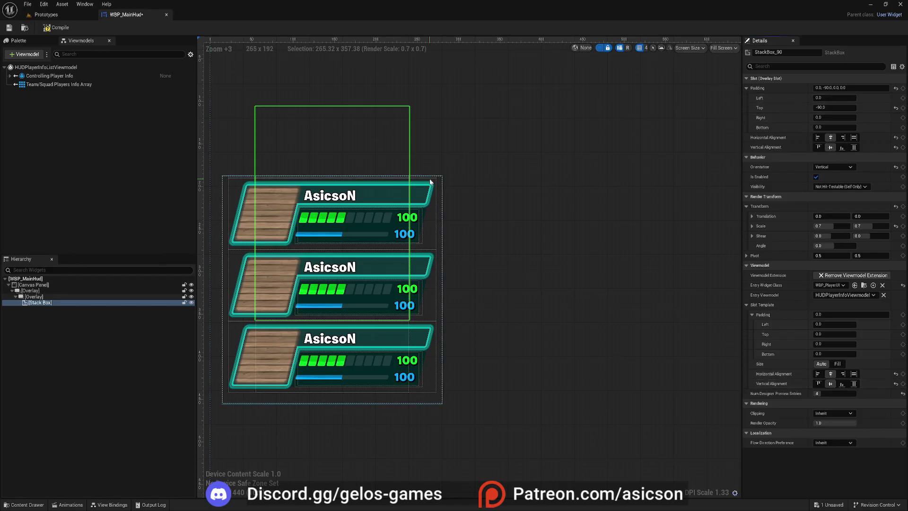
pyautogui.scroll(-2, 482, 182)
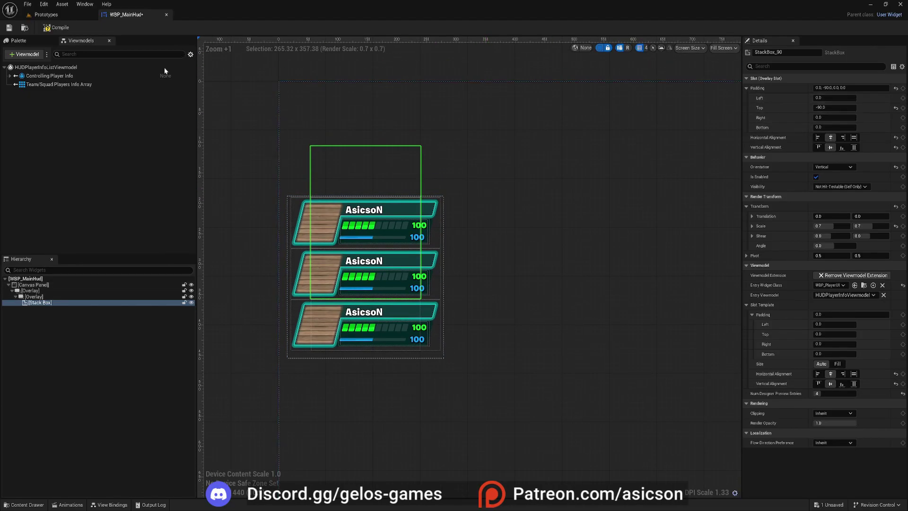
pyautogui.click(27, 504)
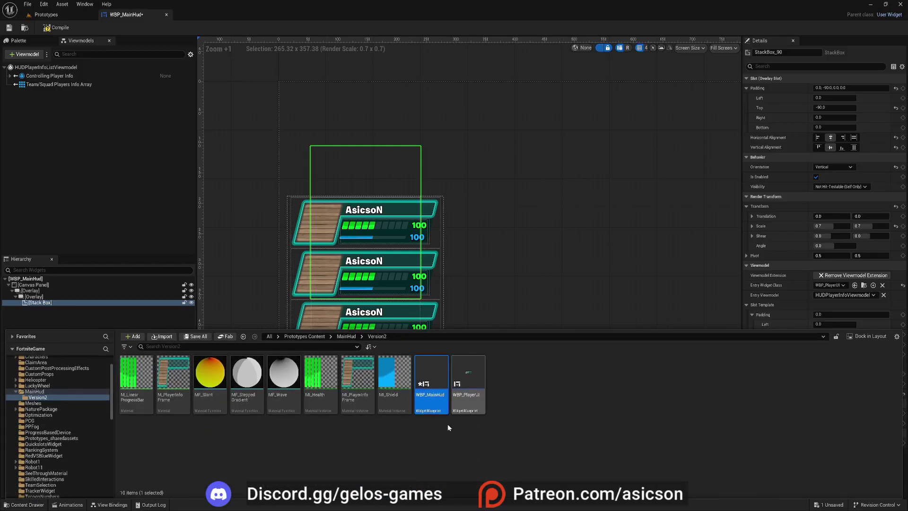
# - Open WBP_PlayerUI and frame the player card on the canvas
pyautogui.doubleClick(469, 388)
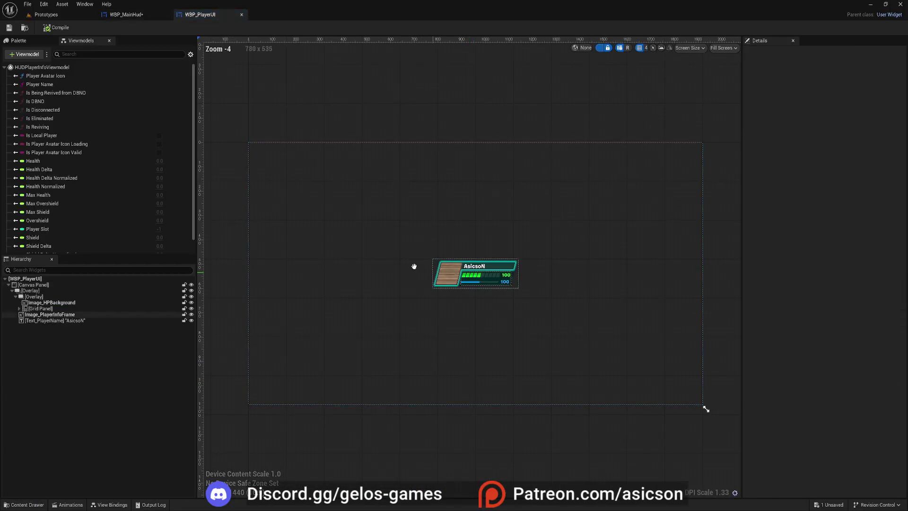
pyautogui.moveTo(399, 263); pyautogui.dragTo(333, 251, button='right')
pyautogui.scroll(5, 345, 188)
pyautogui.moveTo(346, 191); pyautogui.dragTo(464, 178, button='right')
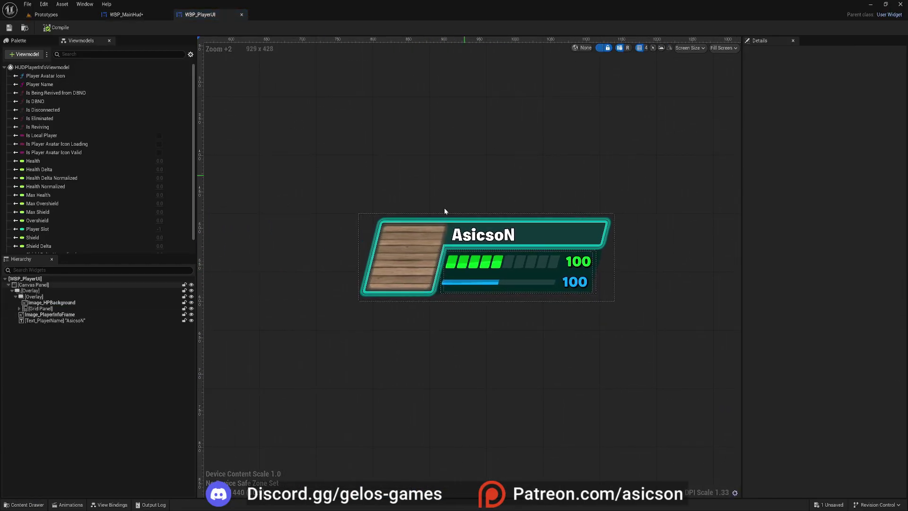
pyautogui.scroll(-3, 464, 264)
pyautogui.scroll(-1, 464, 264)
pyautogui.scroll(-2, 375, 205)
pyautogui.moveTo(375, 205); pyautogui.dragTo(402, 222, button='right')
# - Anchor the card's Overlay to the canvas centre and bring up View Bindings
pyautogui.click(100, 290)
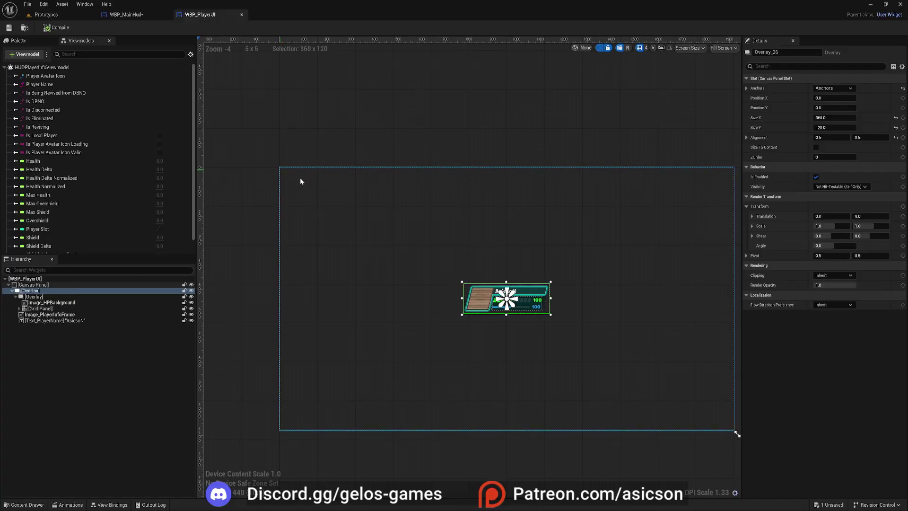
pyautogui.scroll(7, 272, 165)
pyautogui.scroll(-5, 283, 159)
pyautogui.moveTo(318, 195); pyautogui.dragTo(226, 134, button='right')
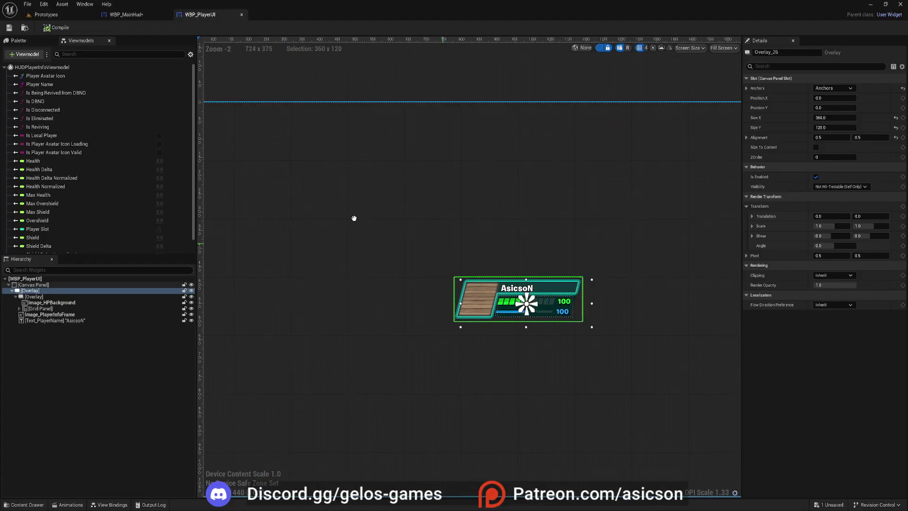
pyautogui.scroll(5, 458, 268)
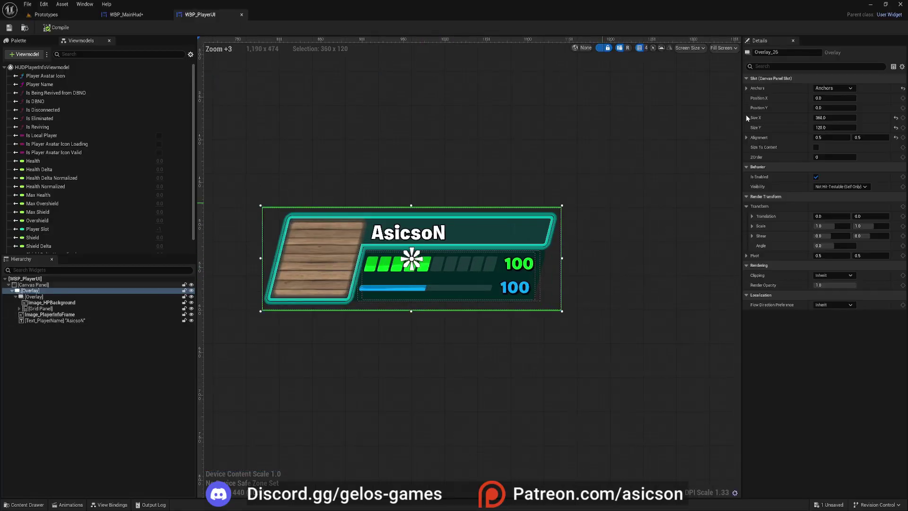
pyautogui.click(833, 88)
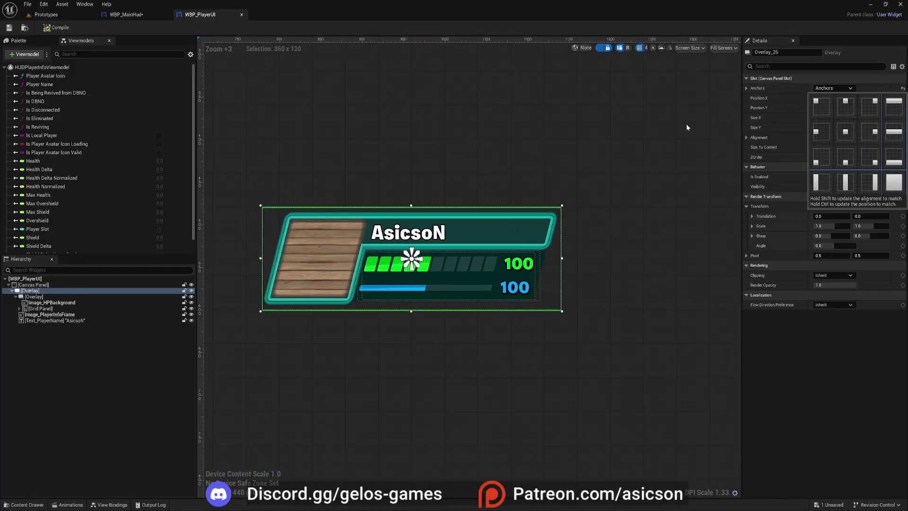
pyautogui.keyDown('ctrl'); pyautogui.keyDown('shift'); pyautogui.click(845, 132); pyautogui.keyUp('shift'); pyautogui.keyUp('ctrl')
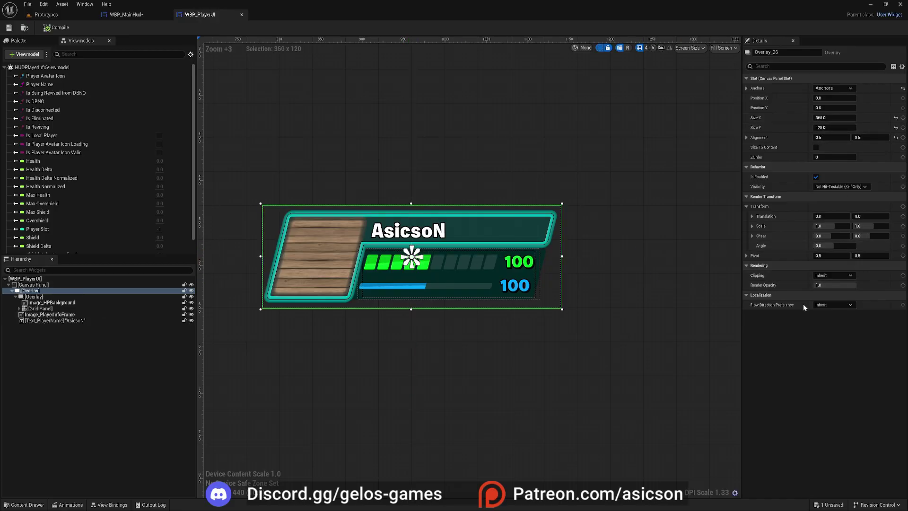
pyautogui.click(110, 504)
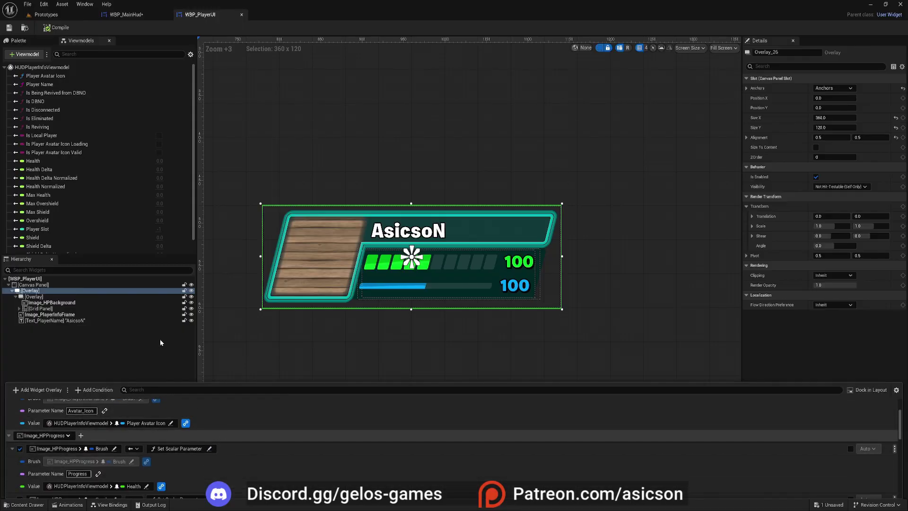
# - Inspect the Device - HUD Controller Team/Squad Player Info viewmodel, keeping HUDPlayerInfoViewmodel
pyautogui.click(80, 42)
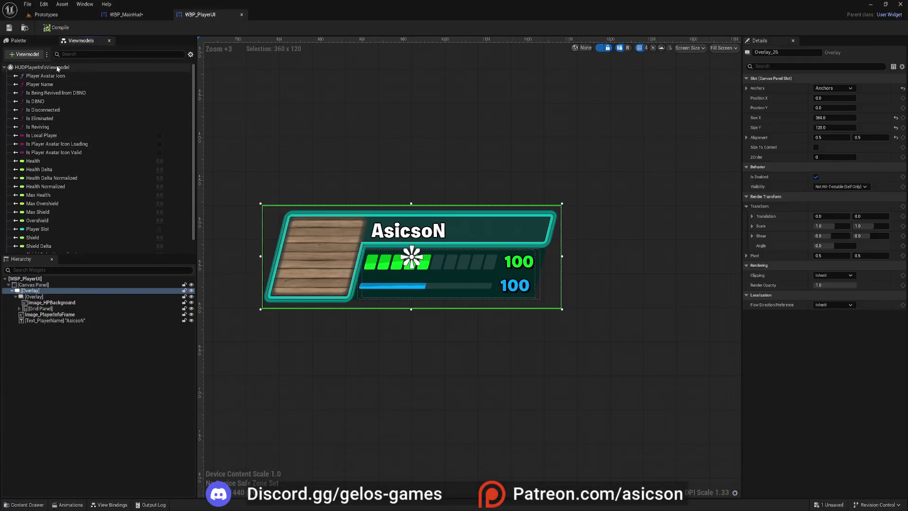
pyautogui.click(27, 55)
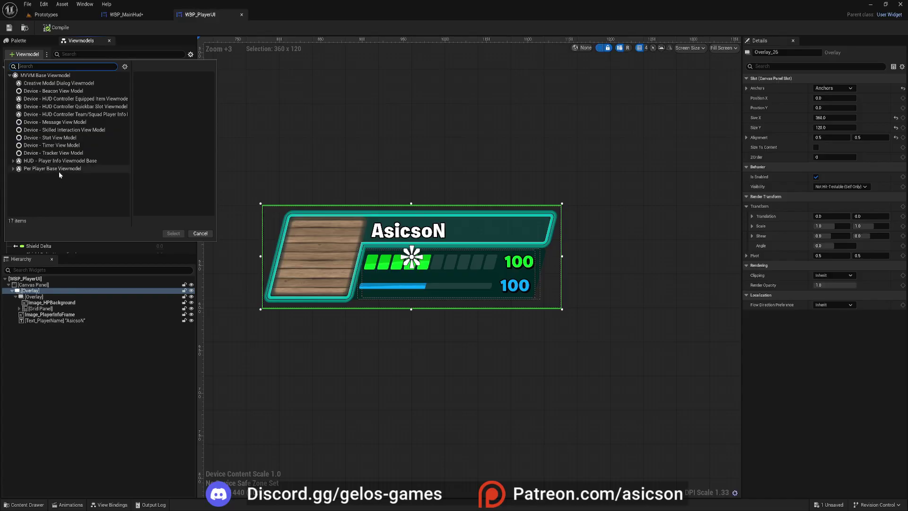
pyautogui.click(88, 114)
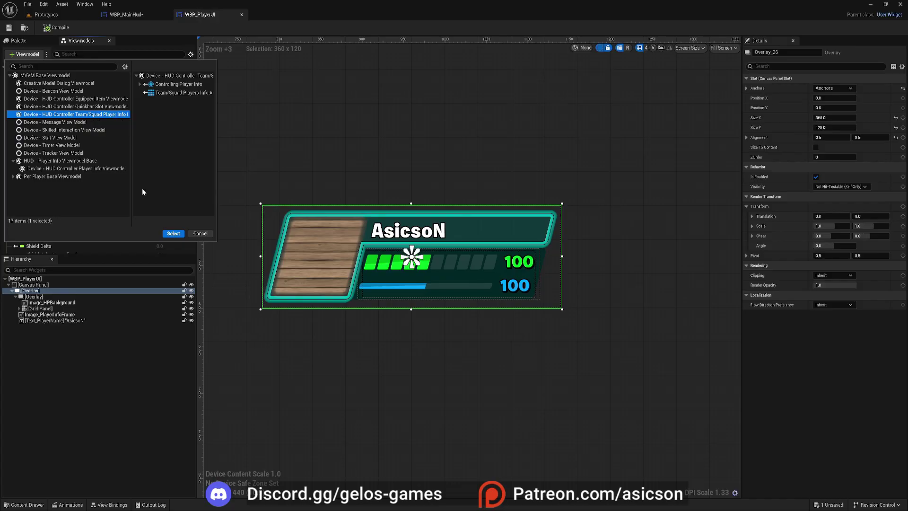
pyautogui.click(173, 233)
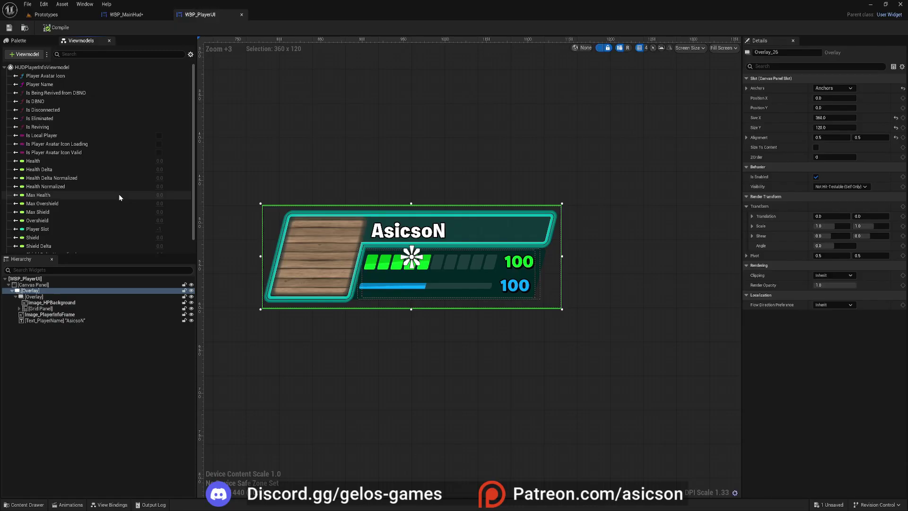
pyautogui.scroll(-2, 316, 283)
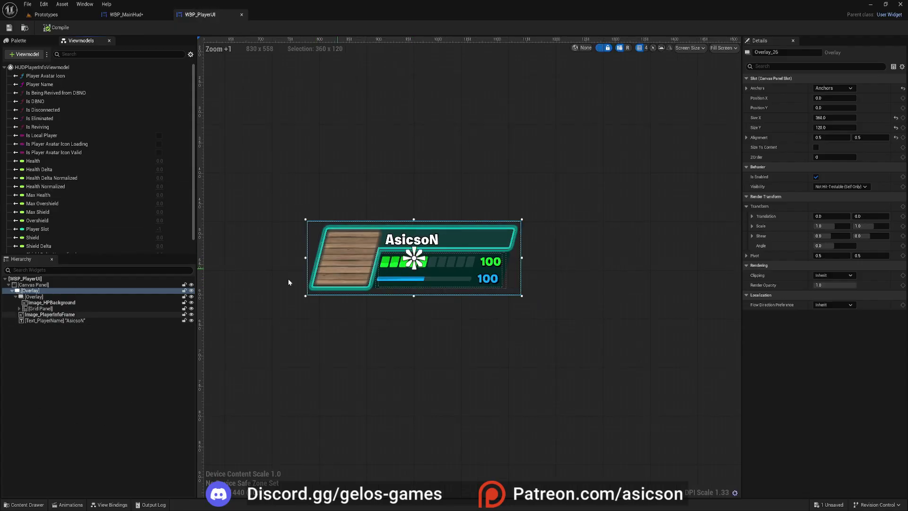
pyautogui.click(304, 204)
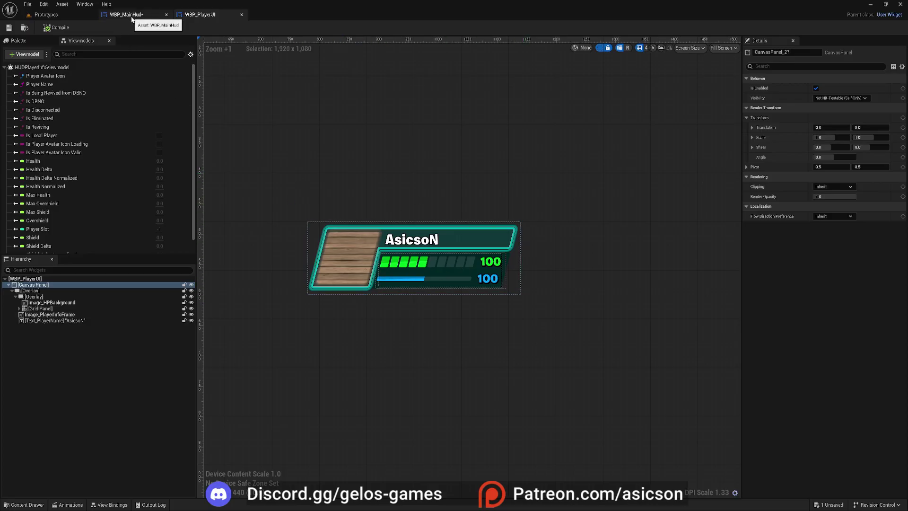
pyautogui.click(112, 505)
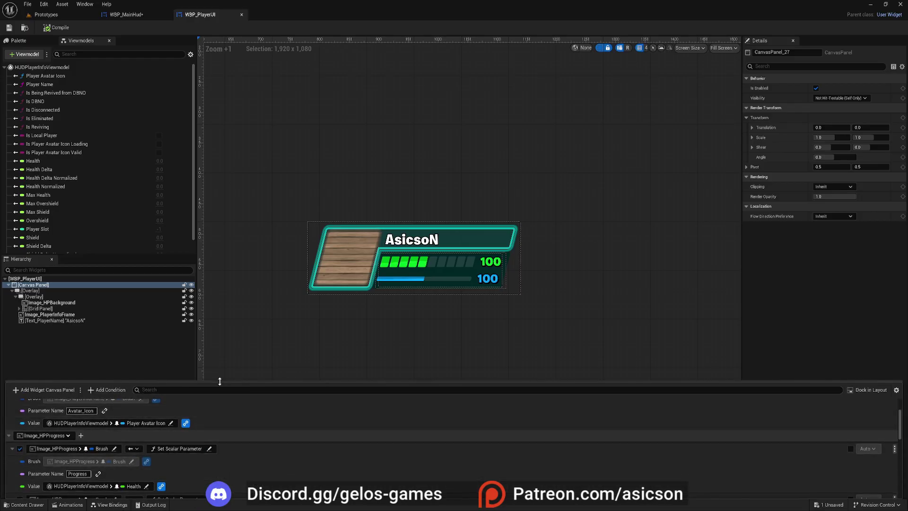
pyautogui.moveTo(219, 381); pyautogui.dragTo(220, 274)
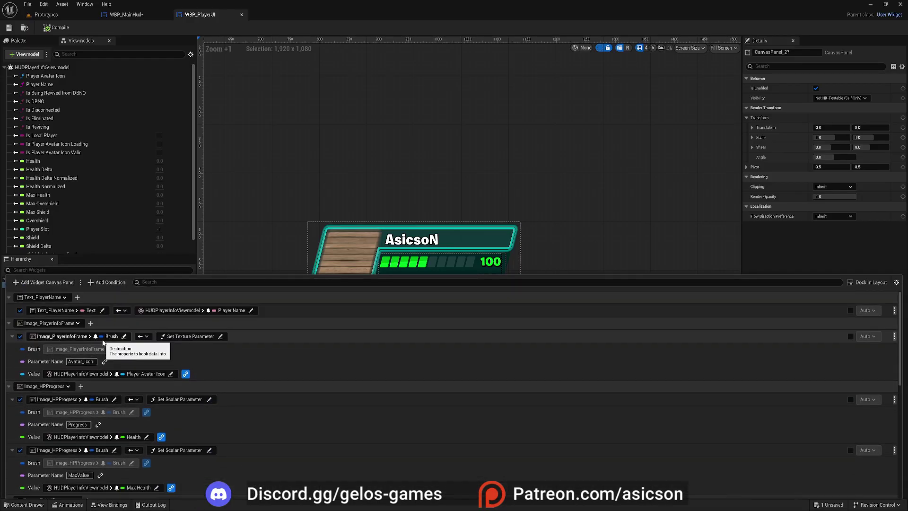
pyautogui.scroll(-10, 103, 343)
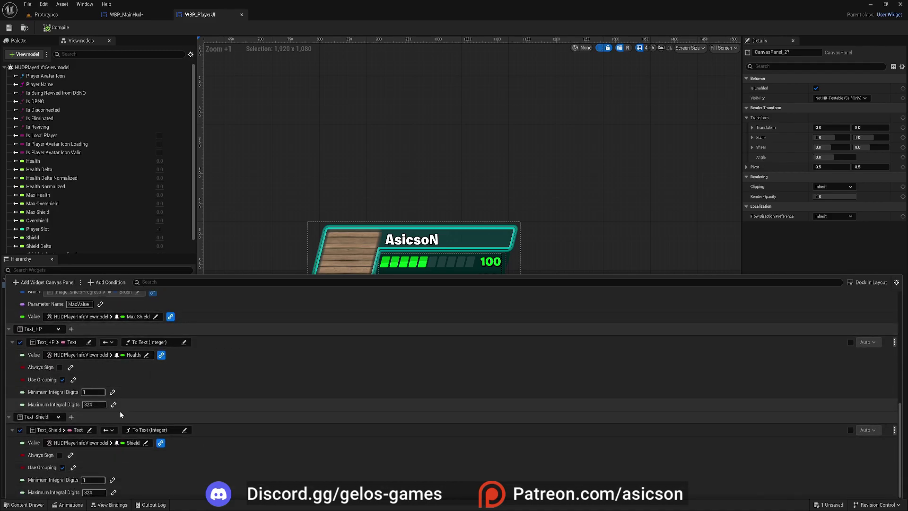
pyautogui.scroll(10, 120, 414)
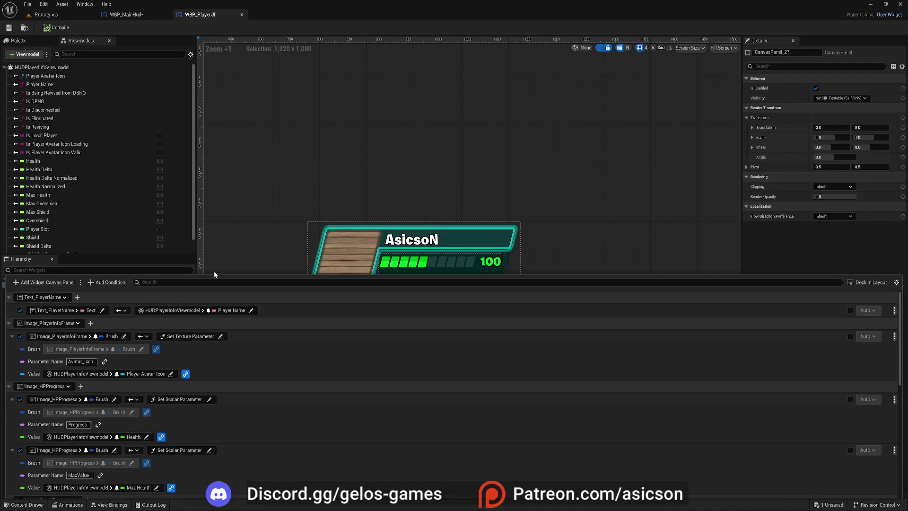
pyautogui.click(214, 273)
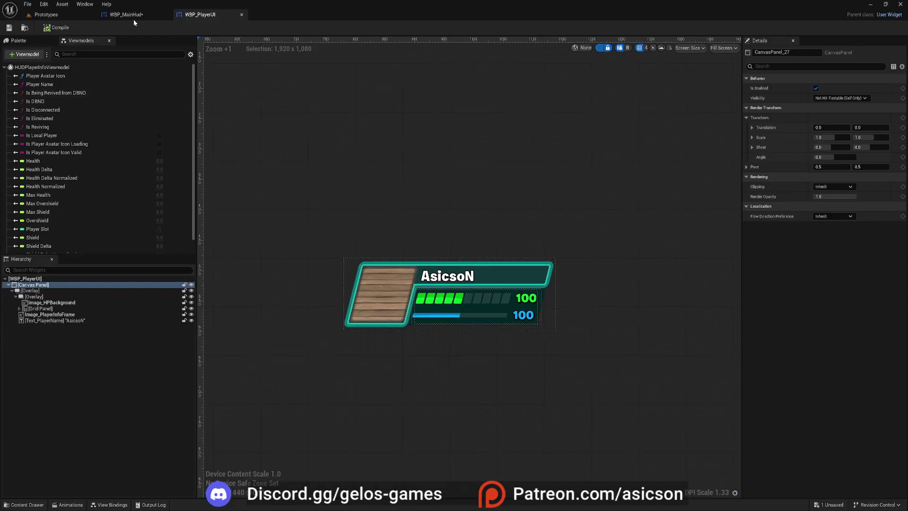
# - Switch to the WBP_MainHud tab and select the Stack Box
pyautogui.click(133, 16)
pyautogui.click(199, 15)
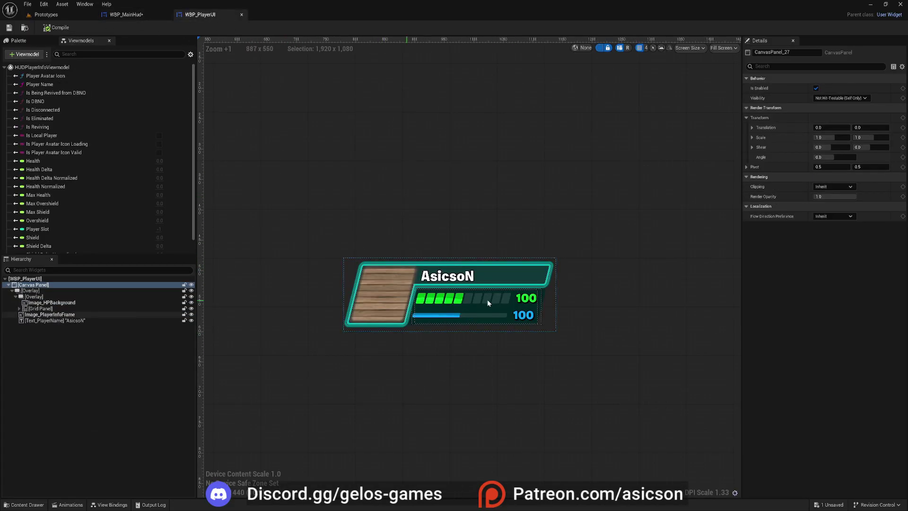
pyautogui.click(152, 10)
pyautogui.click(156, 301)
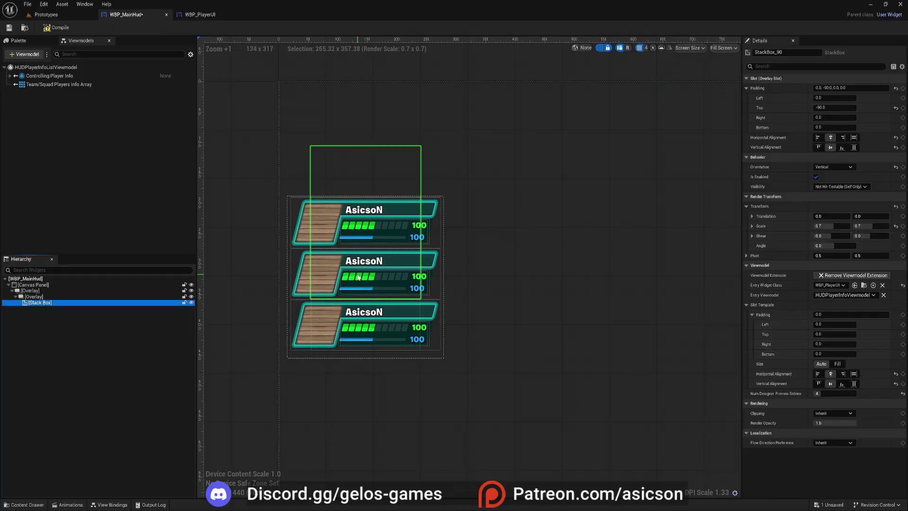
pyautogui.scroll(4, 357, 277)
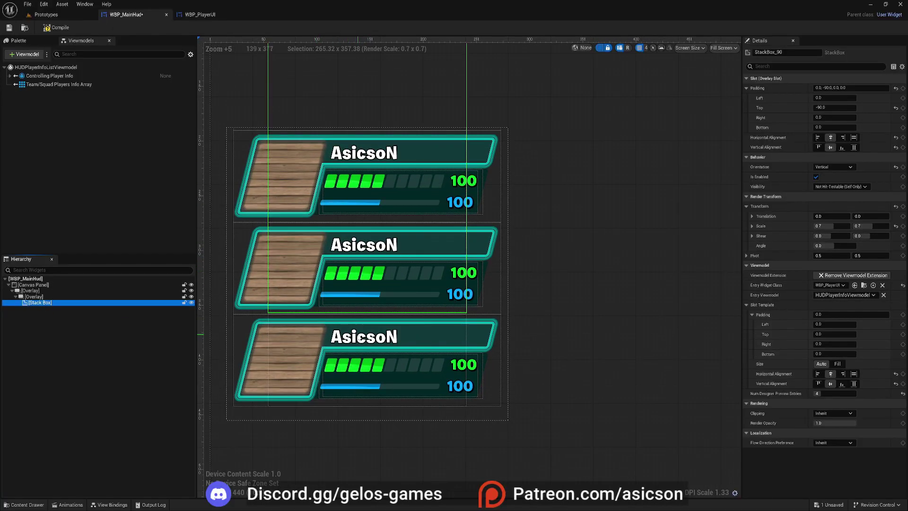
pyautogui.scroll(-3, 360, 338)
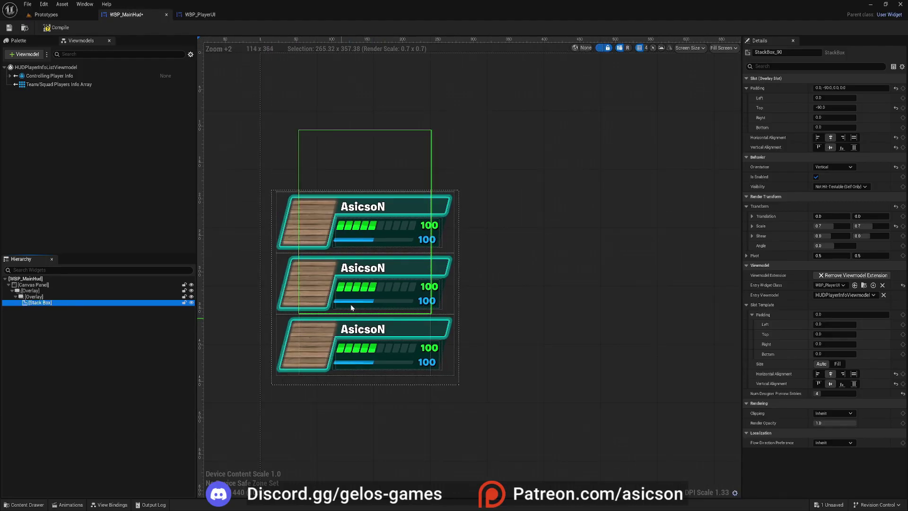
# - Set the Stack Box's Render Transform Scale X and Y to 1
pyautogui.click(831, 226)
pyautogui.write('1')
pyautogui.press('Return')
pyautogui.click(865, 225)
pyautogui.write('1')
pyautogui.press('Return')
pyautogui.scroll(-2, 490, 282)
pyautogui.scroll(1, 482, 271)
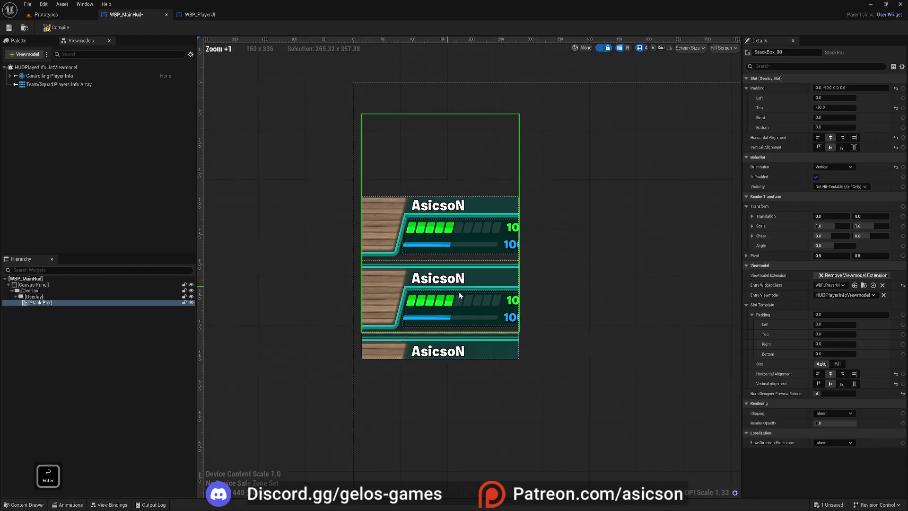
# - Set the inner Overlay's Clipping to Inherit and the Stack Box's top padding to 0
pyautogui.click(46, 296)
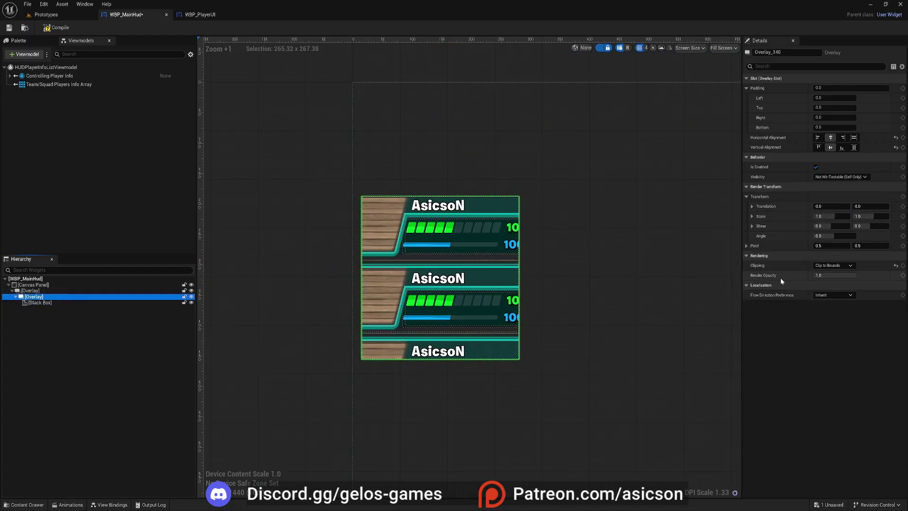
pyautogui.click(895, 265)
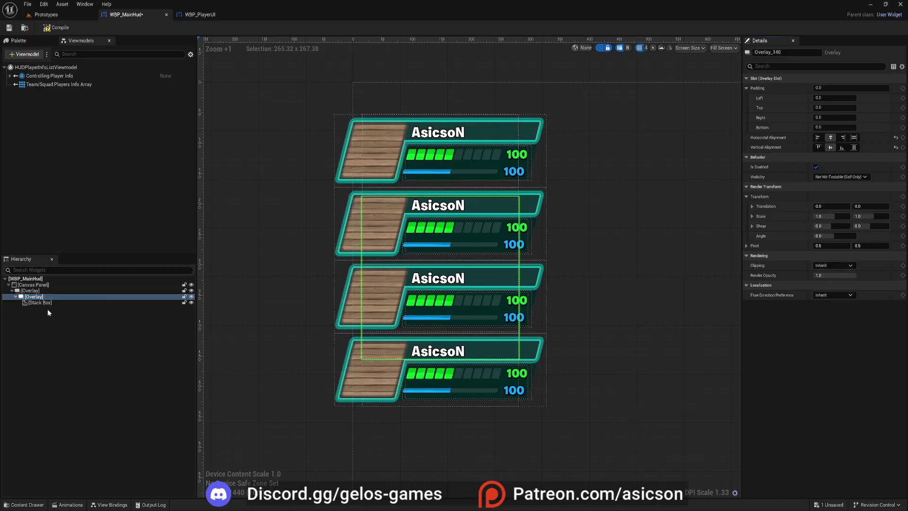
pyautogui.click(439, 307)
pyautogui.click(835, 108)
pyautogui.write('0')
pyautogui.press('Return')
pyautogui.scroll(-2, 546, 268)
pyautogui.moveTo(546, 268); pyautogui.dragTo(495, 257, button='right')
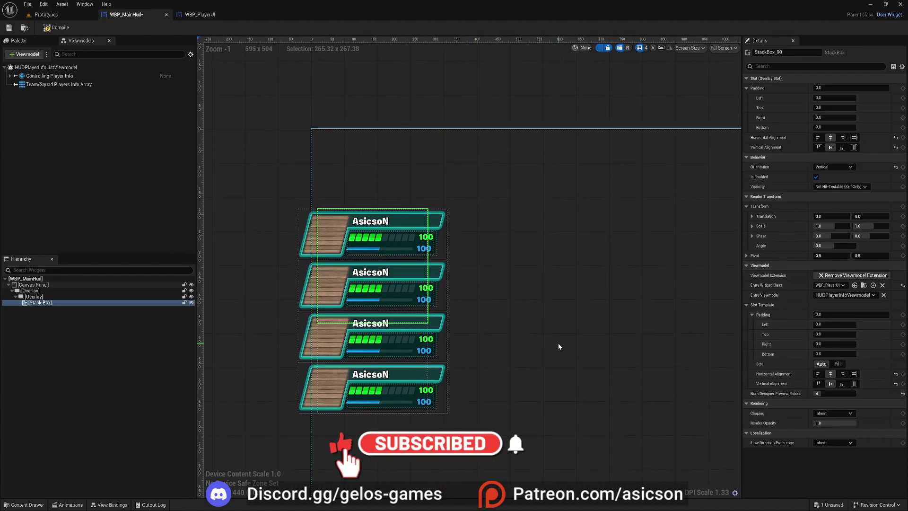
# - Drag the outer Overlay's Position Y to about 235 to lower the stack
pyautogui.click(61, 290)
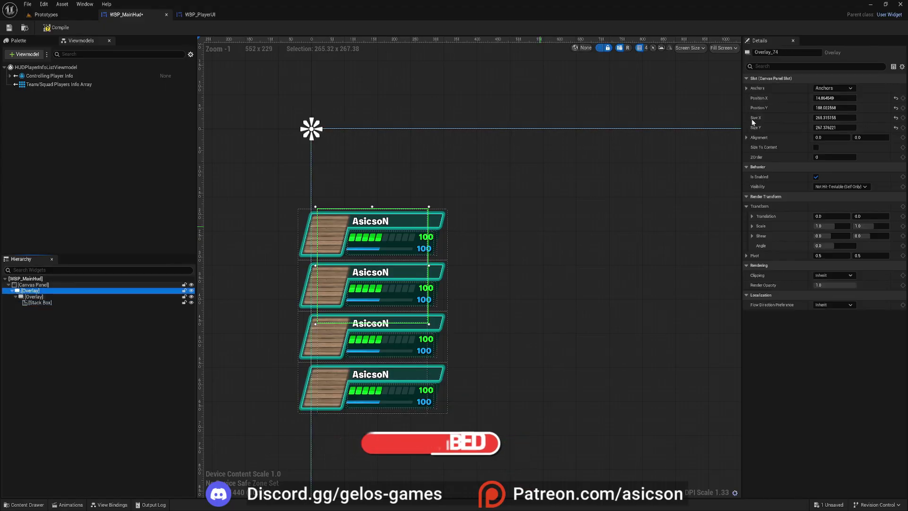
pyautogui.moveTo(853, 107)
pyautogui.mouseDown()
pyautogui.moveTo(876, 108)
pyautogui.moveTo(844, 98)
pyautogui.moveTo(867, 98)
pyautogui.mouseUp()
pyautogui.click(44, 285)
pyautogui.click(42, 291)
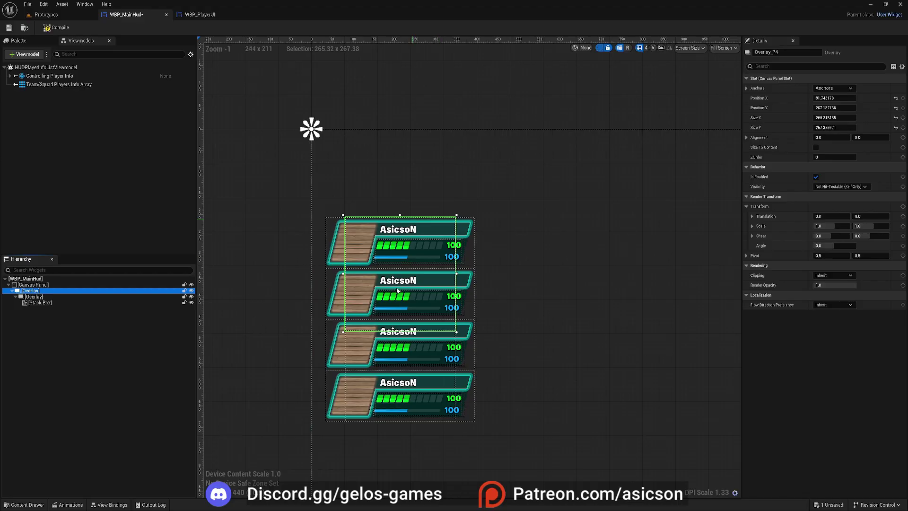
pyautogui.click(36, 297)
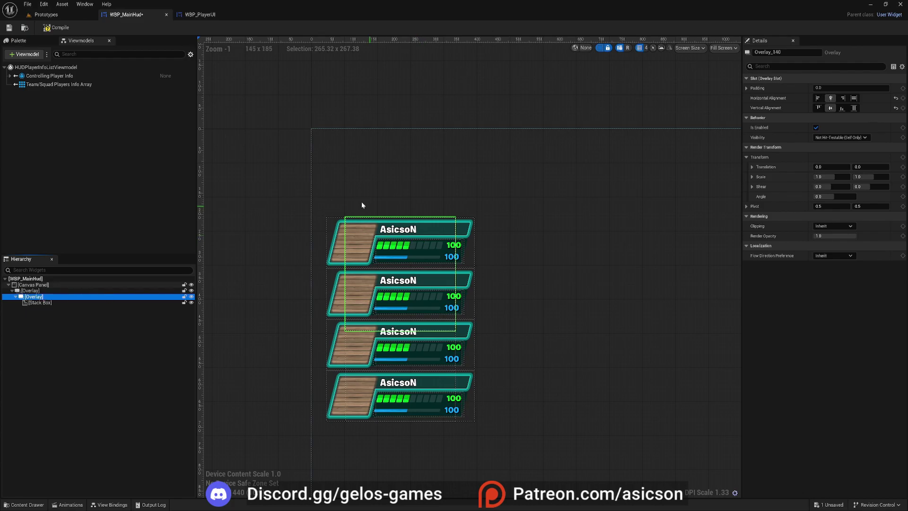
# - Check the outer Overlay's position and anchor presets, leaving them unchanged
pyautogui.click(38, 291)
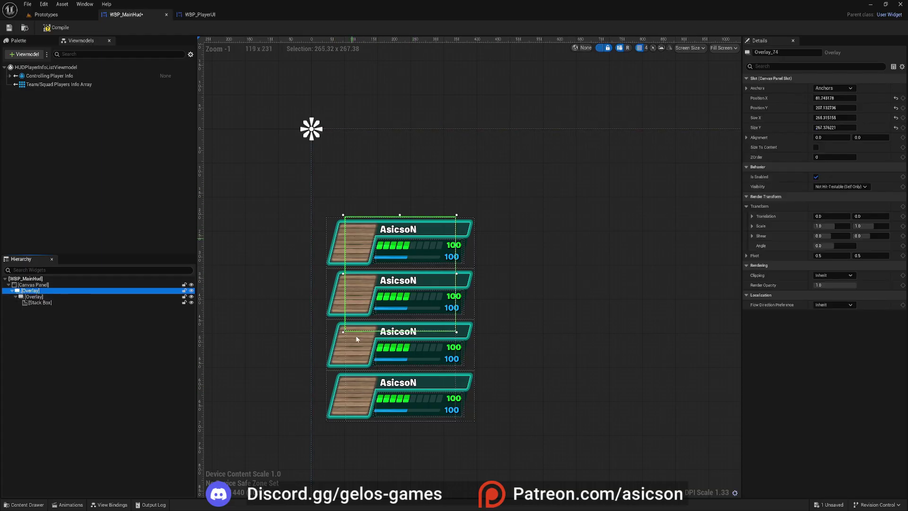
pyautogui.click(29, 297)
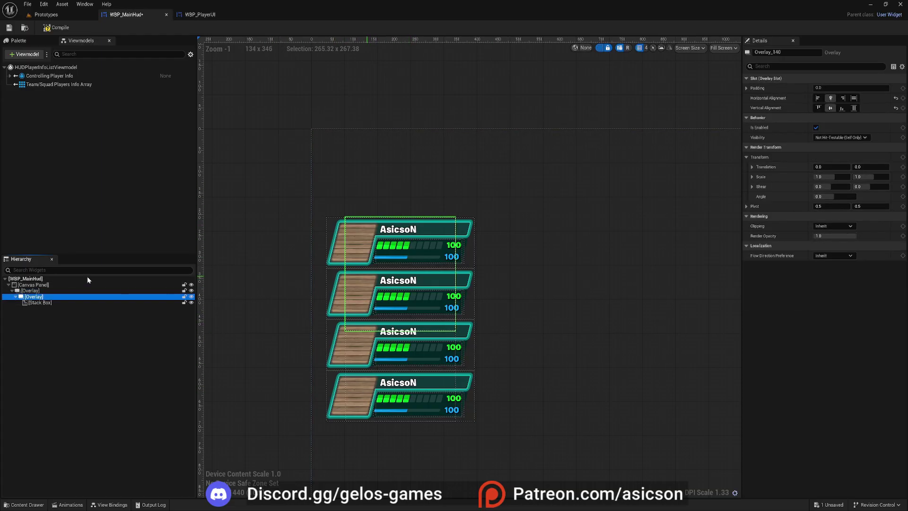
pyautogui.click(52, 290)
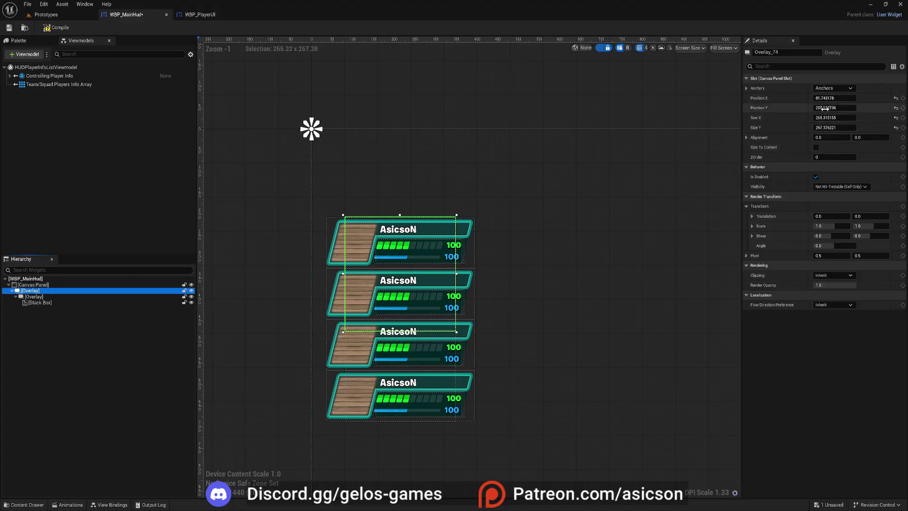
pyautogui.click(832, 89)
pyautogui.click(826, 103)
# - Expand the inner Overlay's Padding and set its Clipping to Clip to Bounds
pyautogui.click(41, 297)
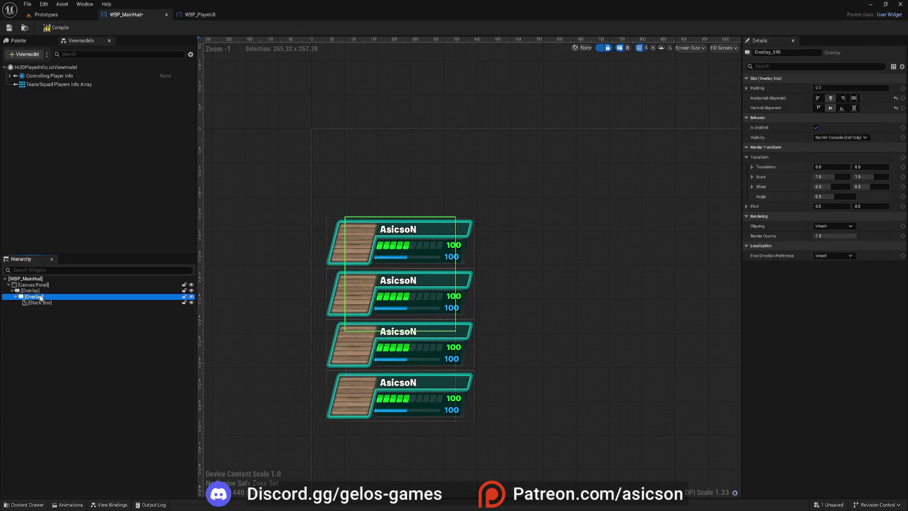
pyautogui.click(746, 88)
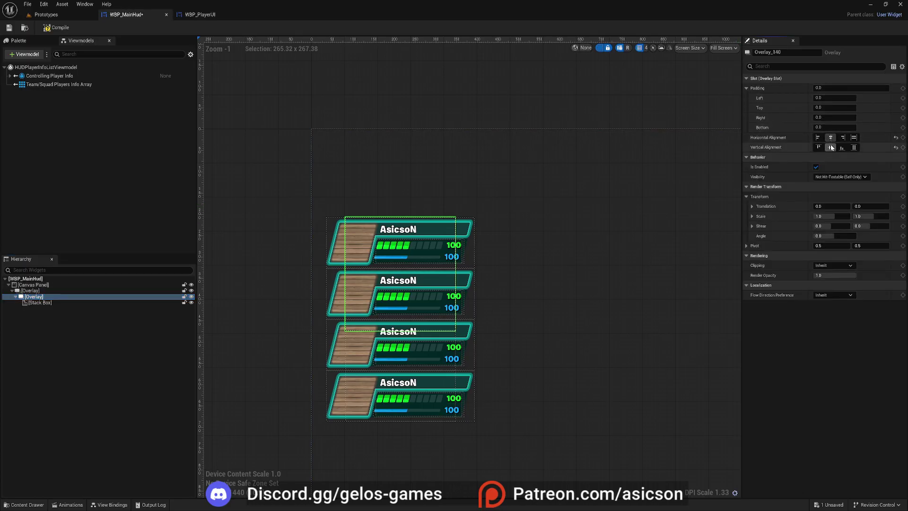
pyautogui.click(830, 266)
pyautogui.click(830, 279)
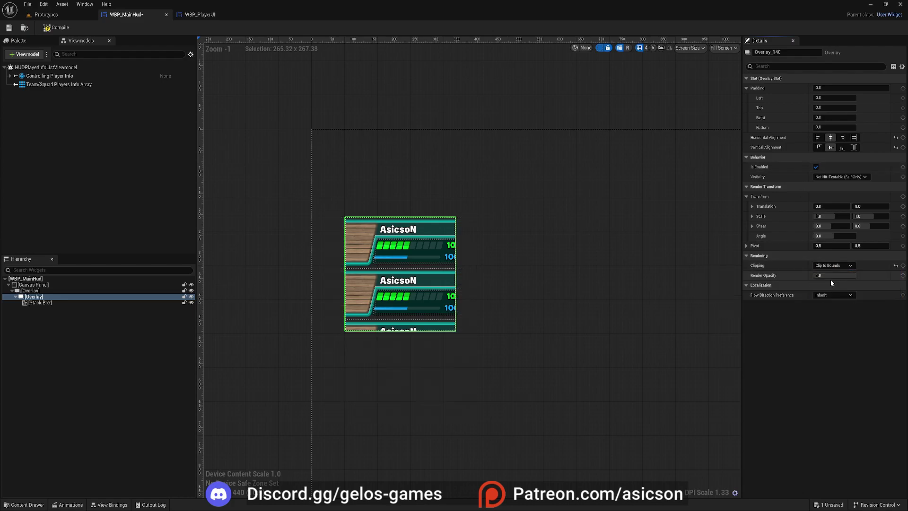
pyautogui.scroll(2, 411, 255)
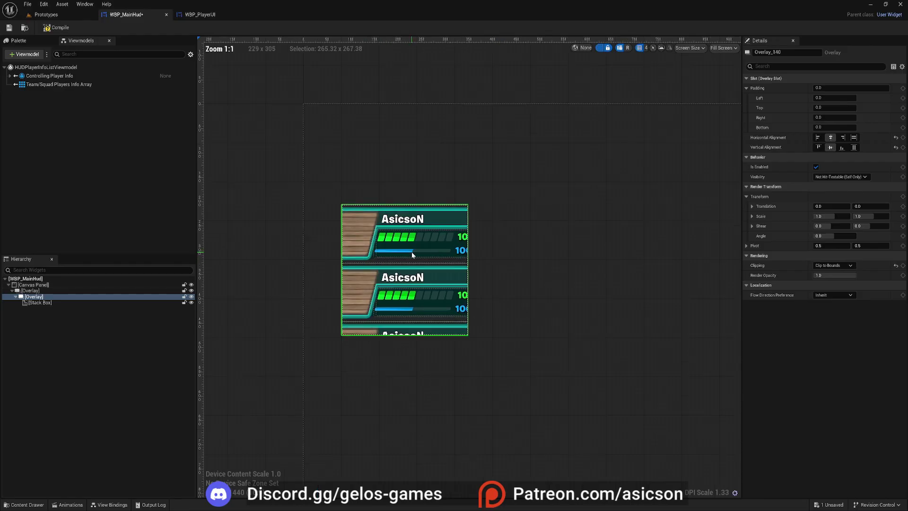
# - Review the outer Overlay, inner Overlay and Stack Box with the clipped card preview
pyautogui.click(34, 291)
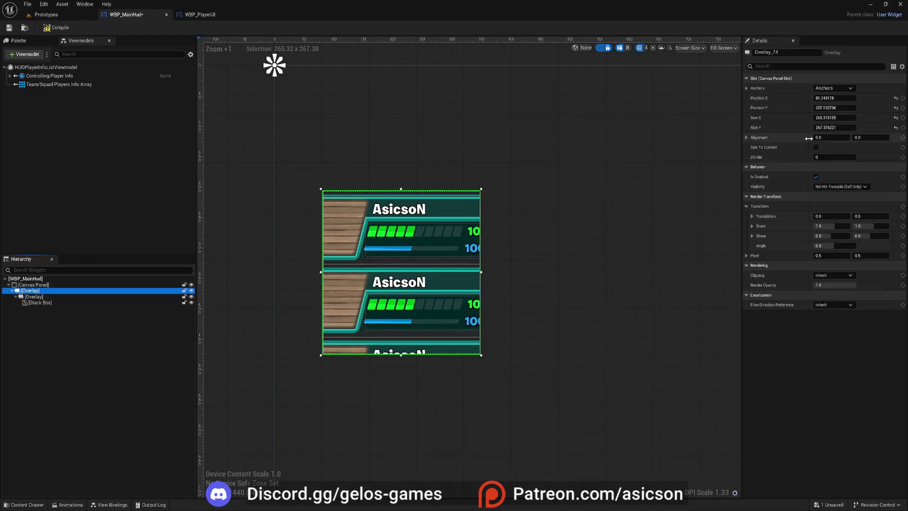
pyautogui.scroll(-3, 366, 276)
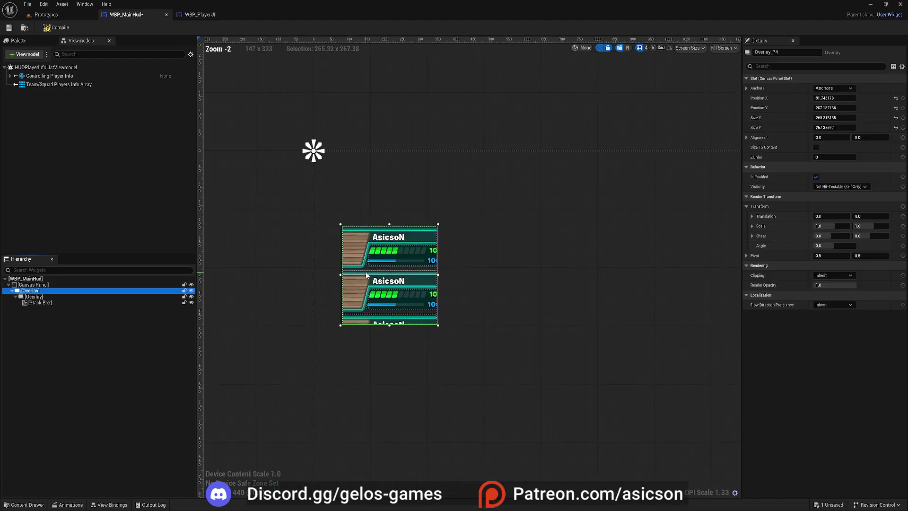
pyautogui.scroll(2, 405, 235)
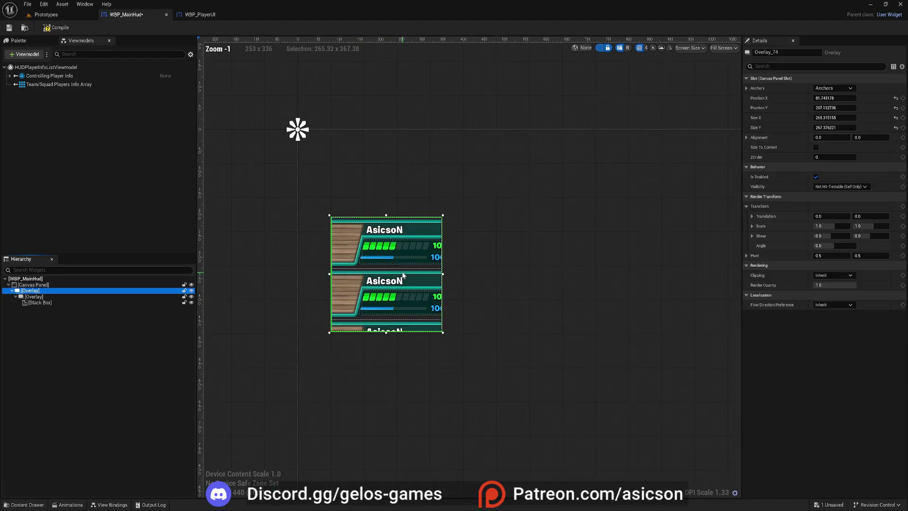
pyautogui.click(47, 299)
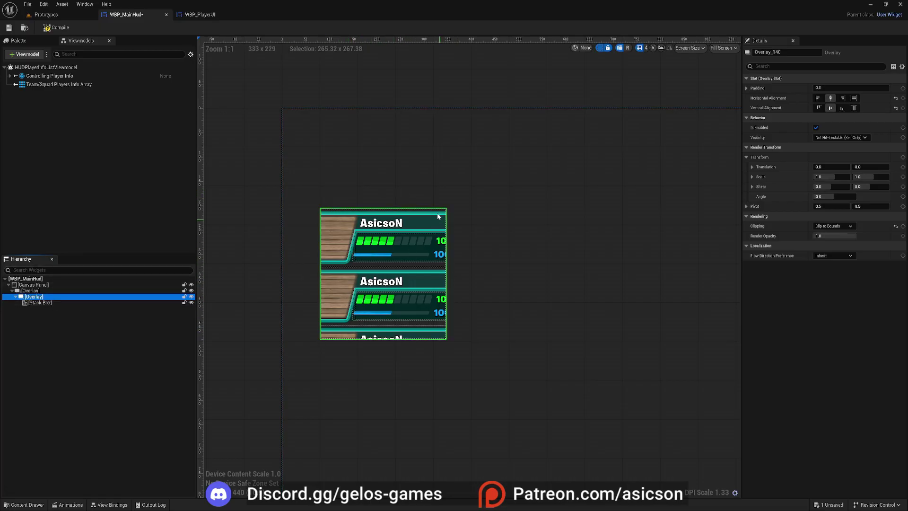
pyautogui.click(40, 303)
pyautogui.scroll(-1, 388, 300)
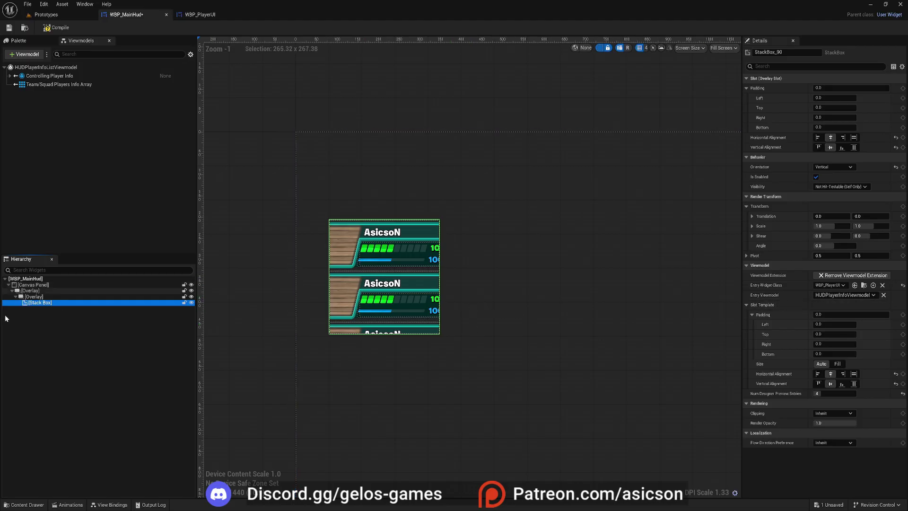
# - Set the inner overlay's horizontal and vertical alignment to Fill
pyautogui.click(34, 296)
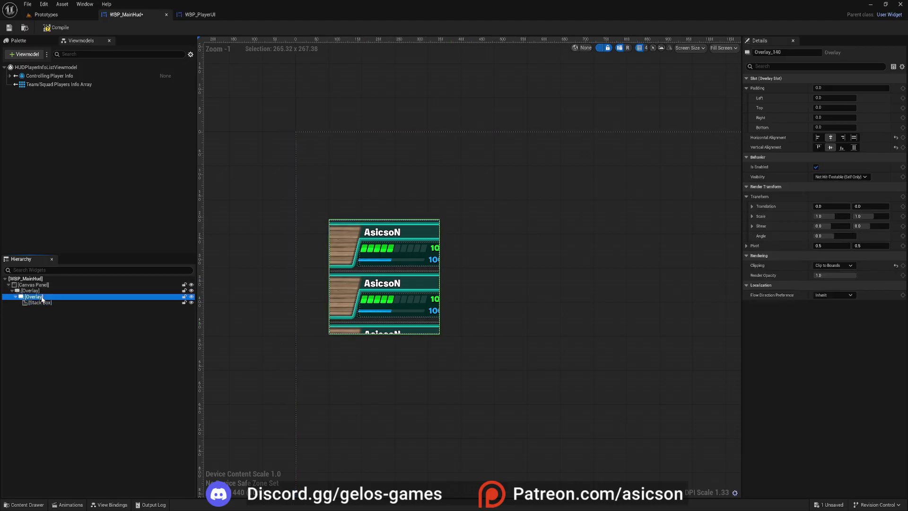
pyautogui.click(853, 137)
pyautogui.click(853, 148)
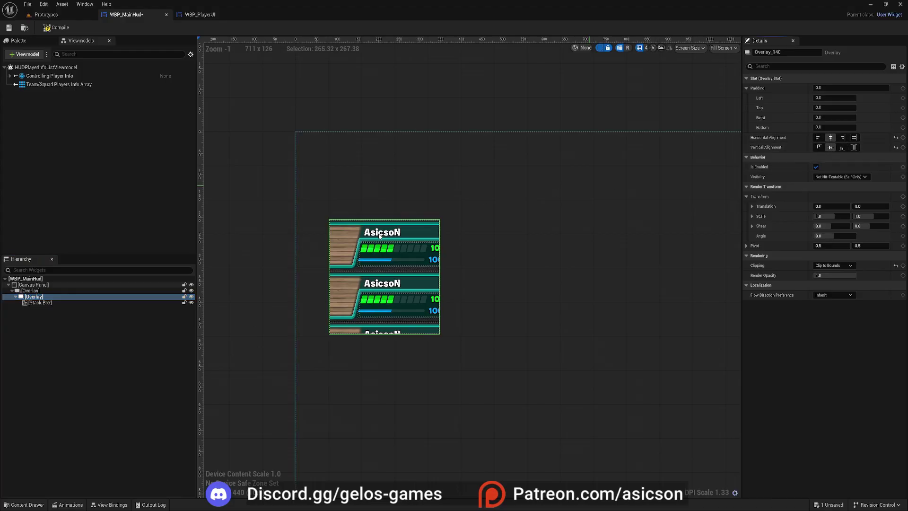
pyautogui.click(41, 303)
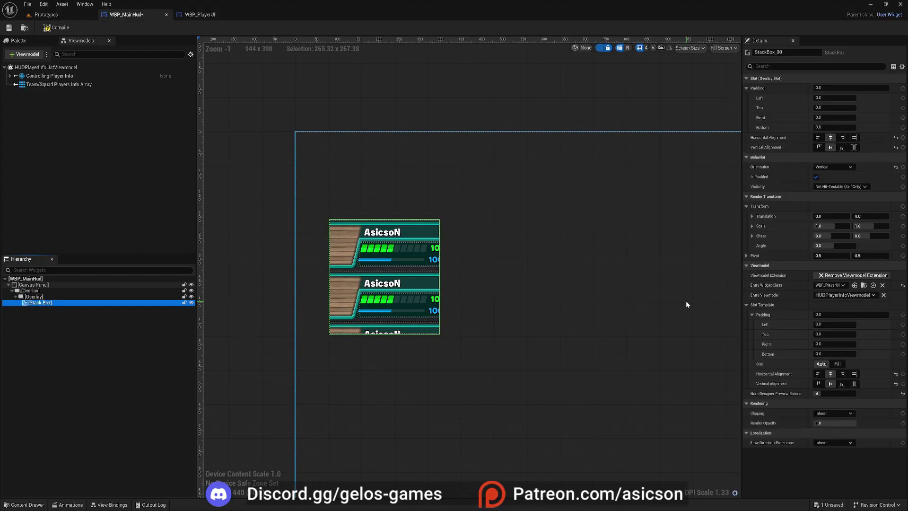
# - Resize the outer overlay to about 379 by 518 so all four team cards show
pyautogui.click(40, 291)
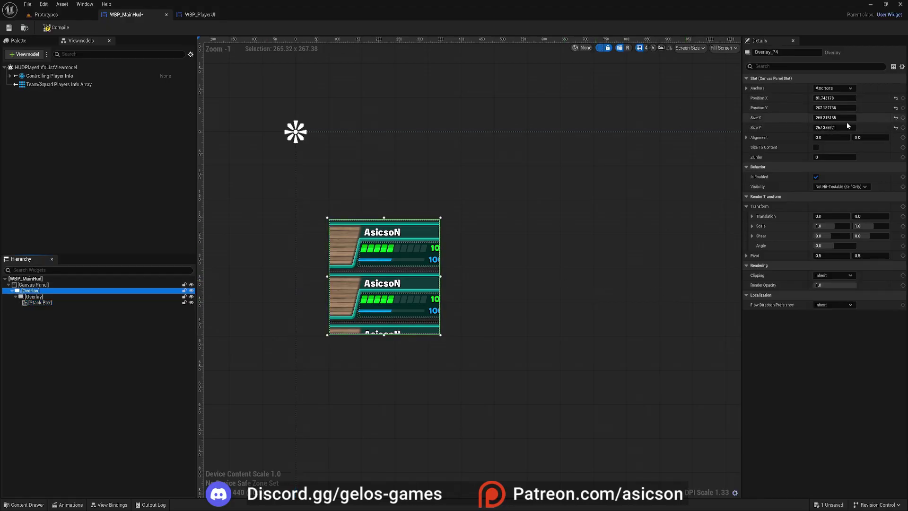
pyautogui.moveTo(844, 118)
pyautogui.mouseDown()
pyautogui.moveTo(875, 119)
pyautogui.moveTo(842, 118)
pyautogui.mouseUp()
pyautogui.click(815, 147)
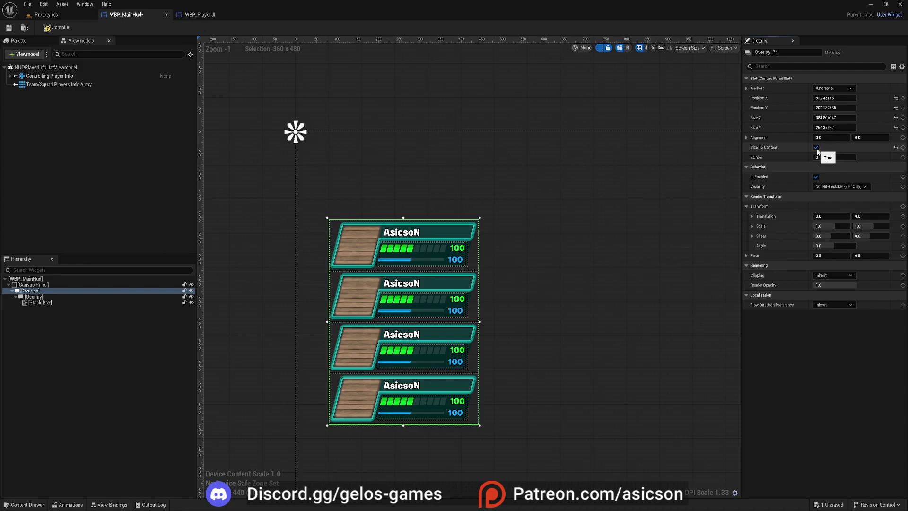
pyautogui.click(816, 148)
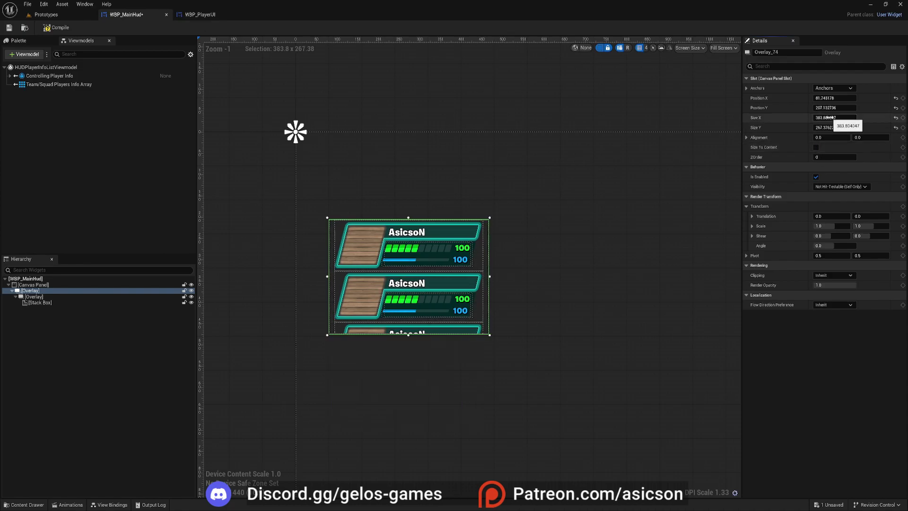
pyautogui.moveTo(835, 117)
pyautogui.mouseDown()
pyautogui.moveTo(858, 118)
pyautogui.moveTo(833, 118)
pyautogui.mouseUp()
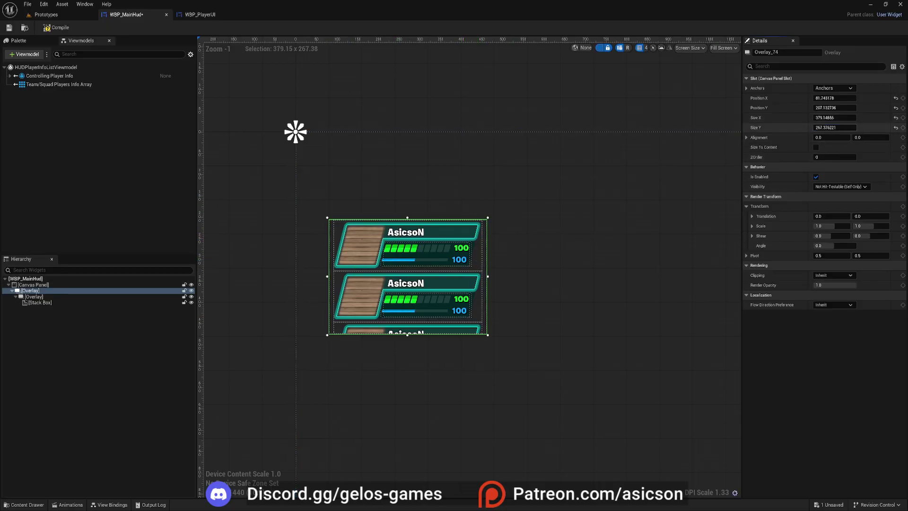
pyautogui.moveTo(834, 128); pyautogui.dragTo(860, 128)
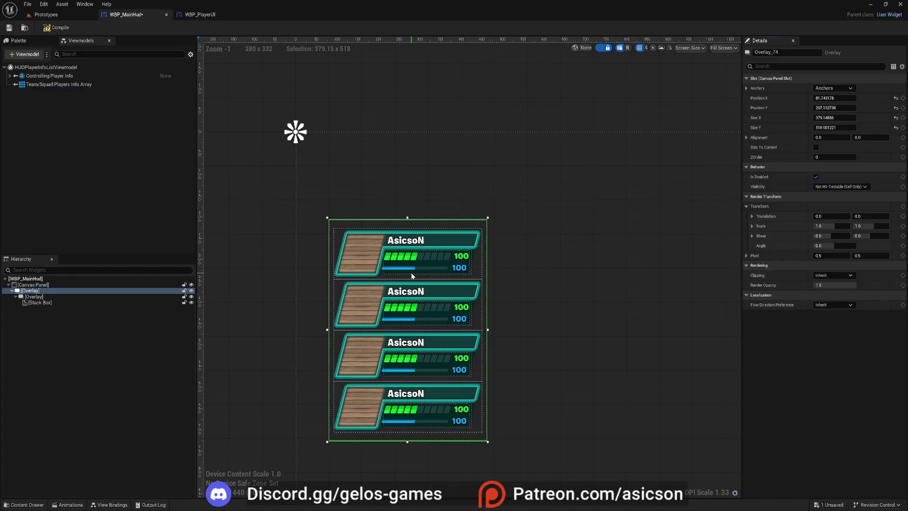
pyautogui.scroll(-5, 411, 279)
pyautogui.scroll(1, 559, 263)
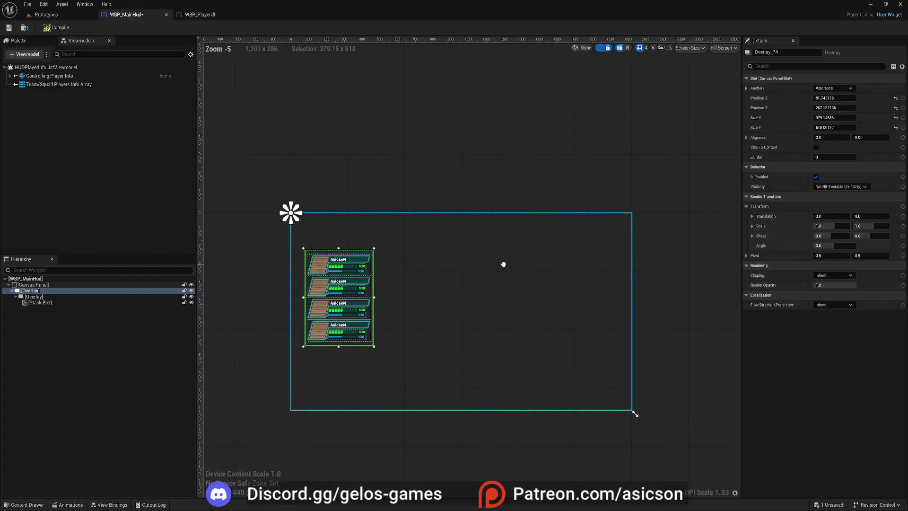
pyautogui.scroll(3, 317, 291)
pyautogui.scroll(1, 612, 247)
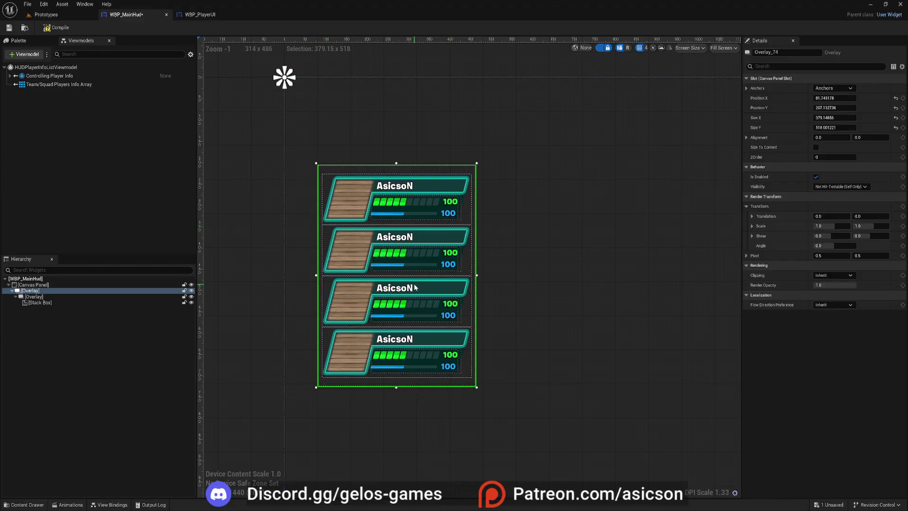
# - Set the Stack Box's Render Transform Scale X and Y both to 0.7
pyautogui.click(42, 303)
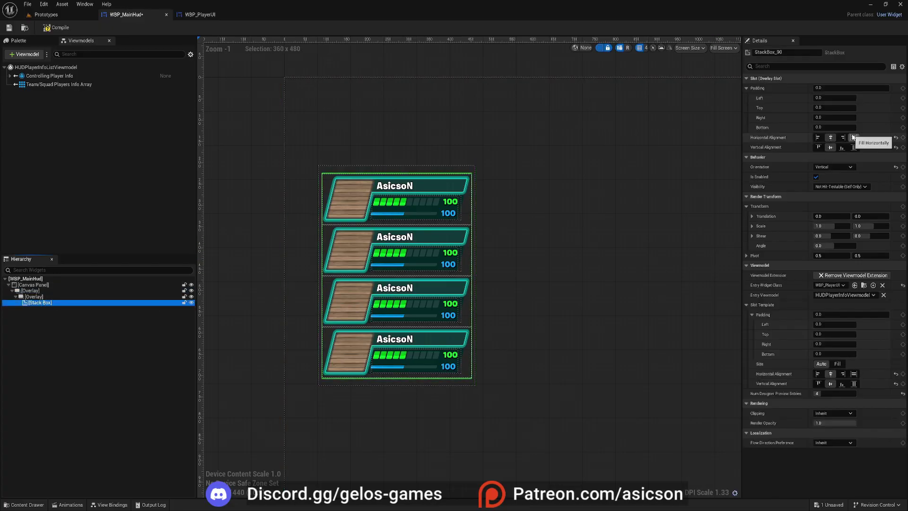
pyautogui.click(822, 227)
pyautogui.write('0.7')
pyautogui.press('Return')
pyautogui.click(868, 225)
pyautogui.write('0.7')
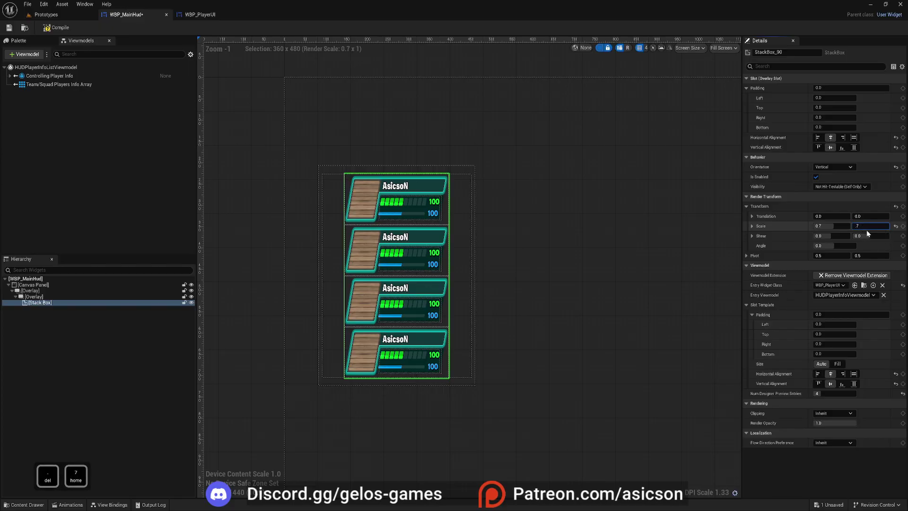
pyautogui.press('Return')
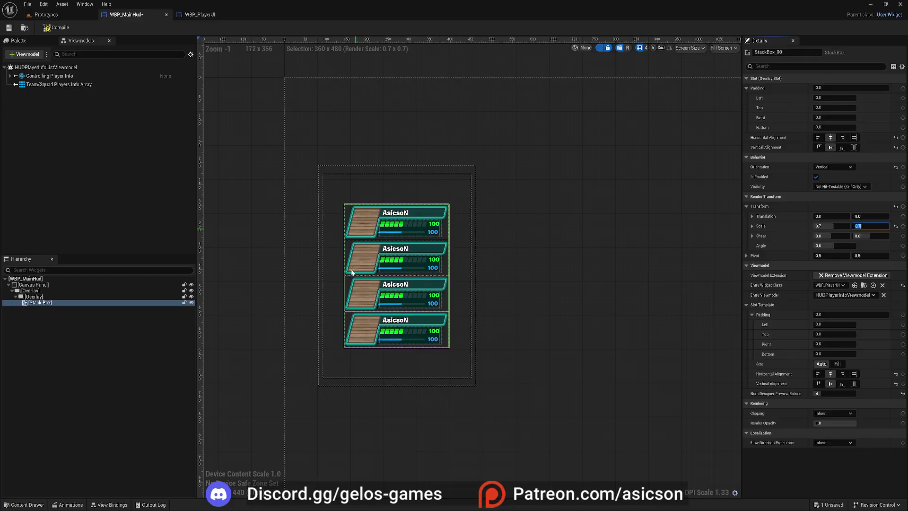
pyautogui.moveTo(643, 290); pyautogui.dragTo(620, 294, button='right')
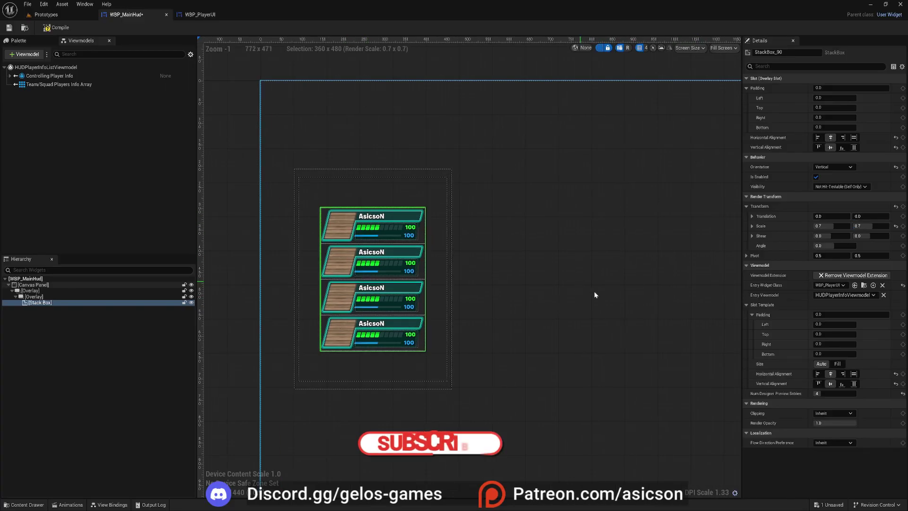
pyautogui.click(38, 296)
pyautogui.click(32, 303)
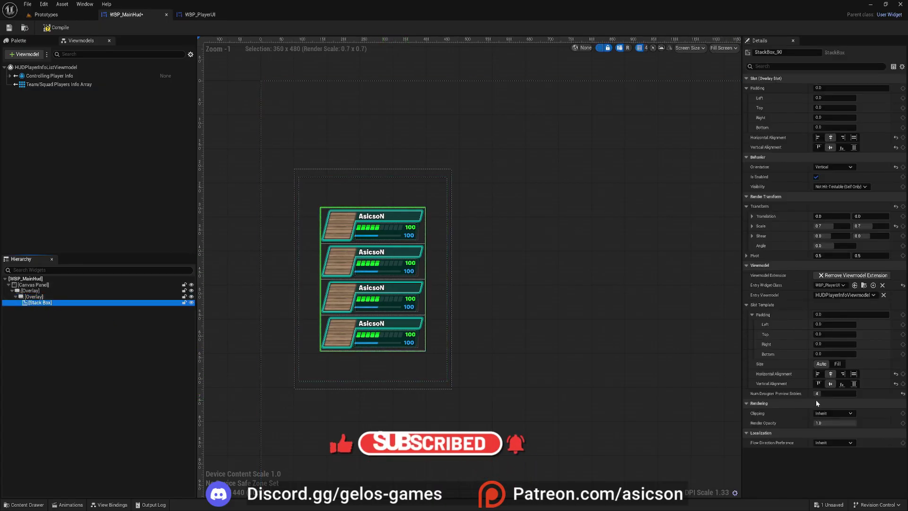
pyautogui.moveTo(834, 393)
pyautogui.mouseDown()
pyautogui.moveTo(844, 394)
pyautogui.moveTo(834, 393)
pyautogui.mouseUp()
pyautogui.click(835, 393)
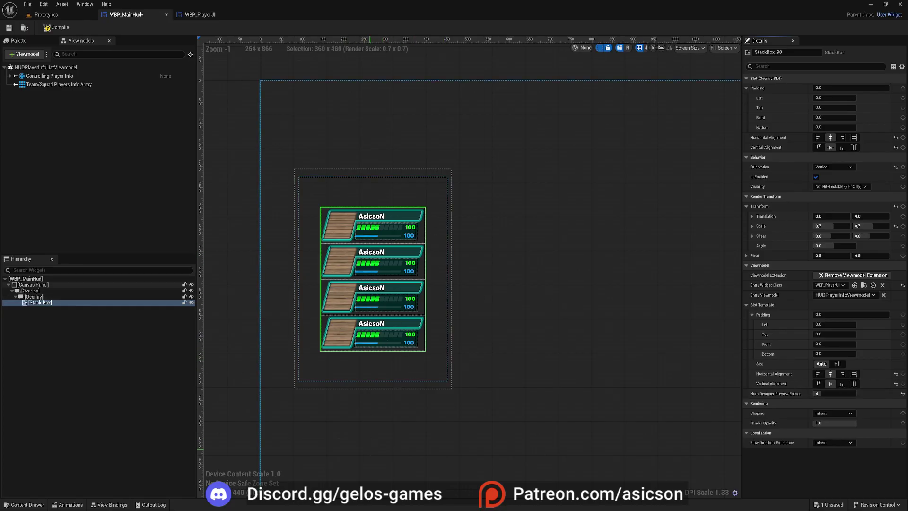
pyautogui.moveTo(393, 337); pyautogui.dragTo(397, 308, button='right')
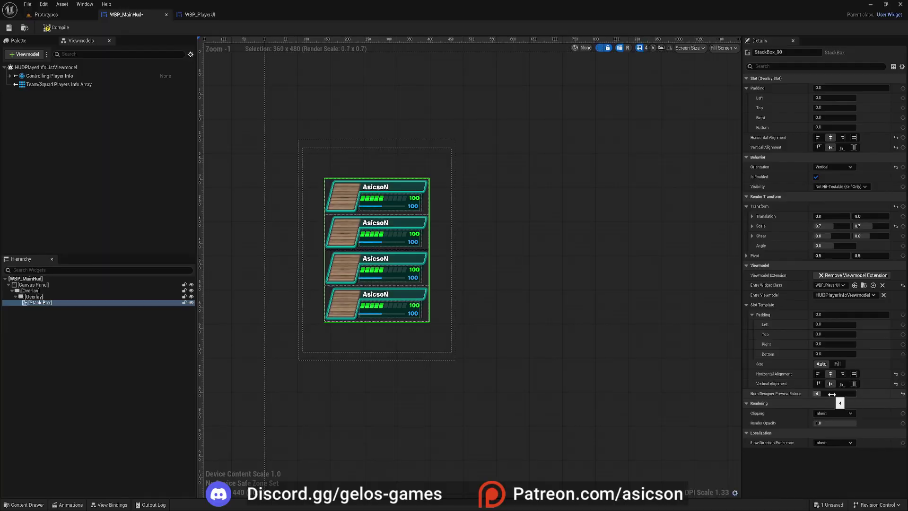
pyautogui.moveTo(831, 393)
pyautogui.mouseDown()
pyautogui.moveTo(850, 393)
pyautogui.moveTo(833, 393)
pyautogui.mouseUp()
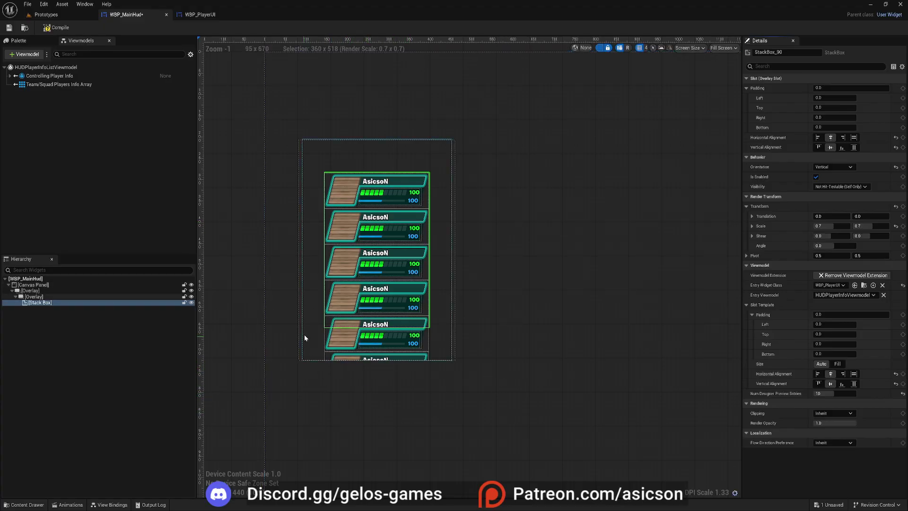
pyautogui.moveTo(249, 355); pyautogui.dragTo(250, 298, button='right')
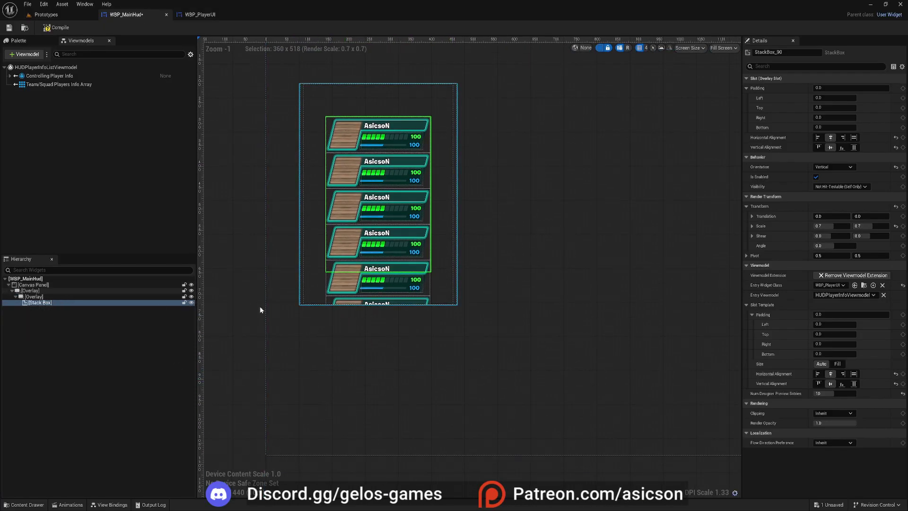
pyautogui.moveTo(518, 340); pyautogui.dragTo(501, 370, button='right')
pyautogui.click(834, 393)
pyautogui.write('25')
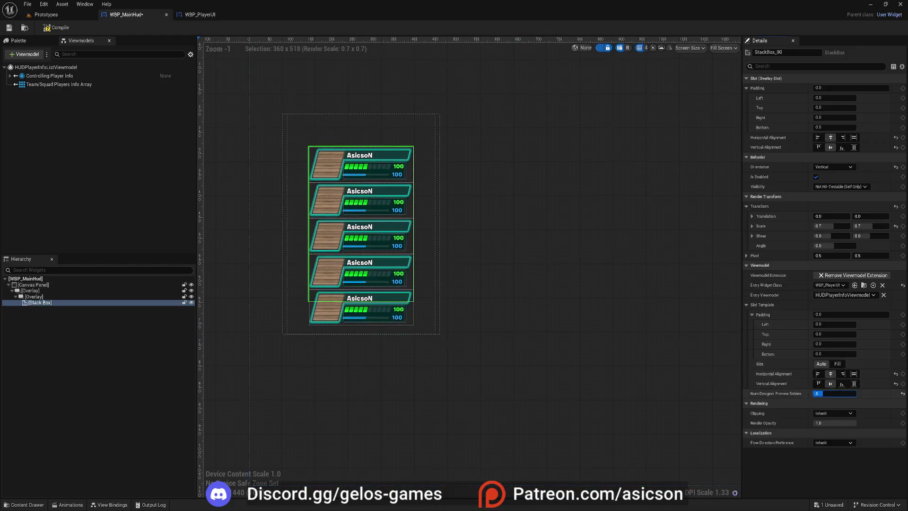
pyautogui.press('BackSpace')
pyautogui.write('4')
pyautogui.press('Return')
pyautogui.moveTo(490, 178); pyautogui.dragTo(494, 192, button='right')
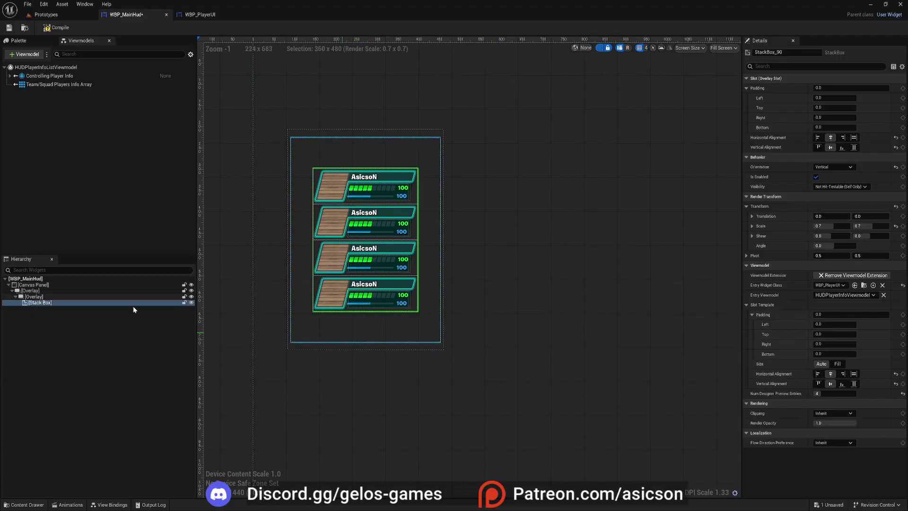
# - Narrow and shorten the outer overlay to about 270 by 404 around the scaled cards
pyautogui.click(30, 290)
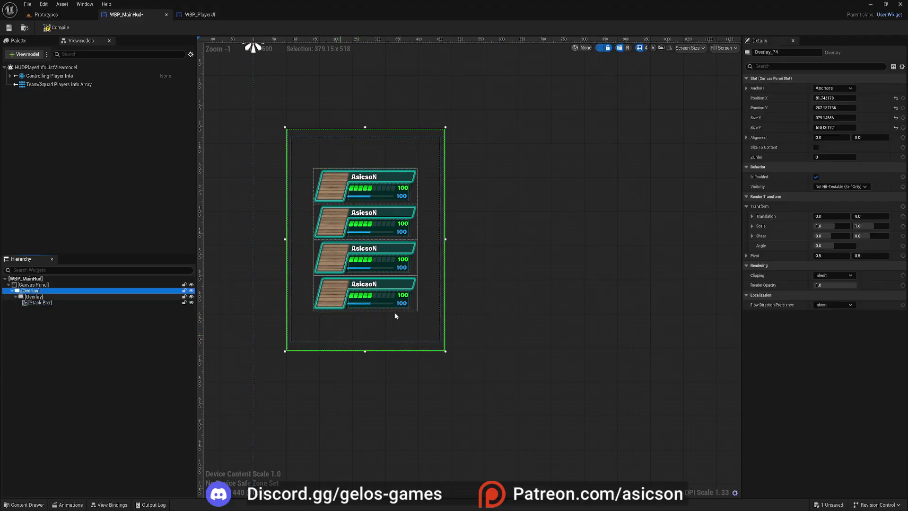
pyautogui.moveTo(835, 118); pyautogui.dragTo(800, 118)
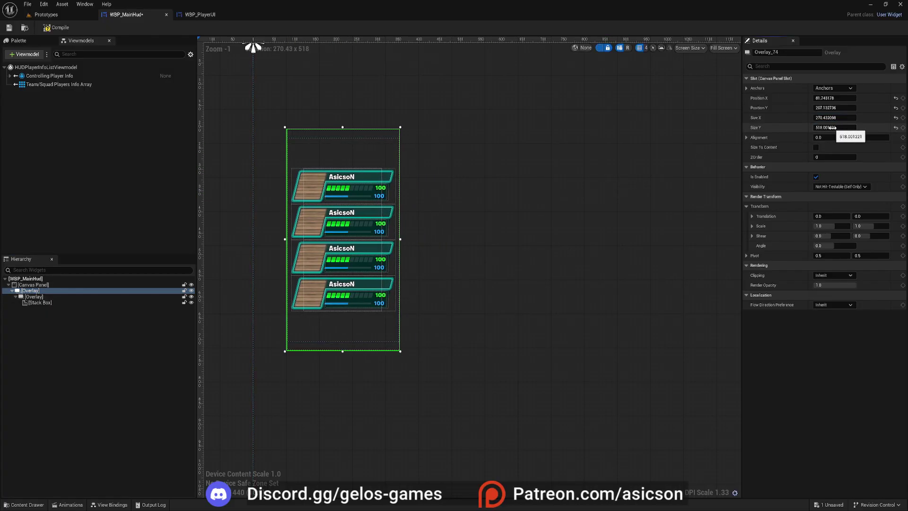
pyautogui.moveTo(834, 127)
pyautogui.mouseDown()
pyautogui.moveTo(804, 128)
pyautogui.moveTo(818, 127)
pyautogui.mouseUp()
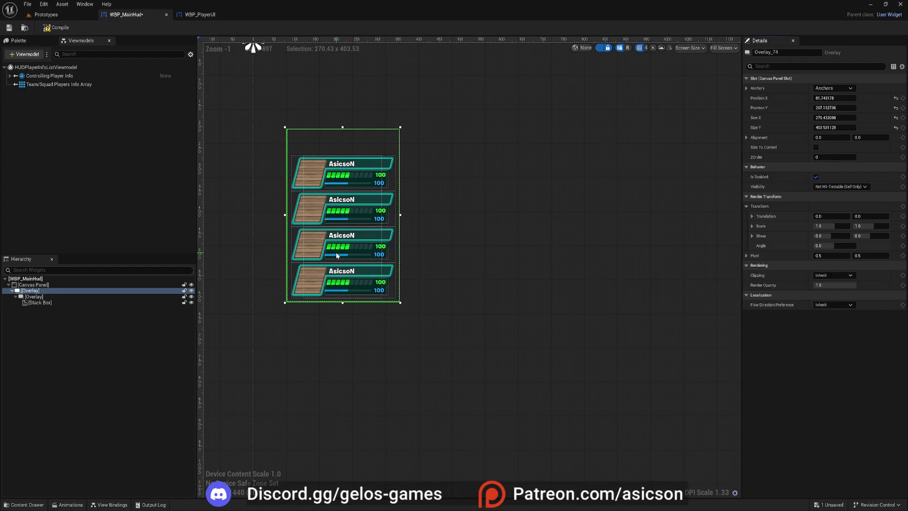
# - Try bottom paddings of 50 and 150 on the Stack Box, then reset it to 0
pyautogui.click(43, 301)
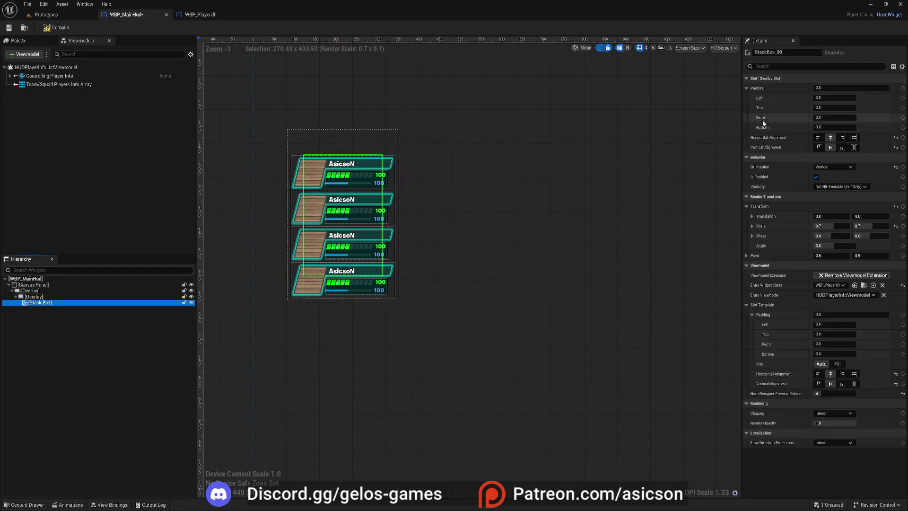
pyautogui.click(825, 107)
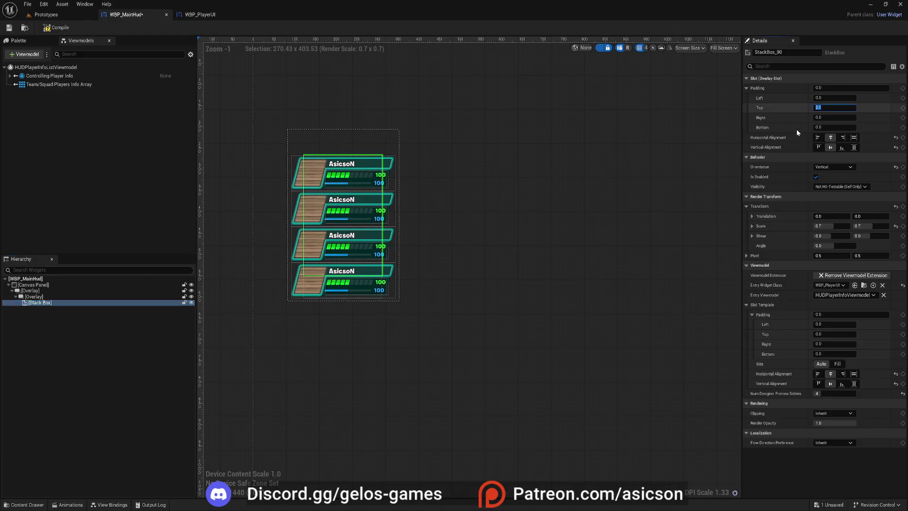
pyautogui.click(823, 127)
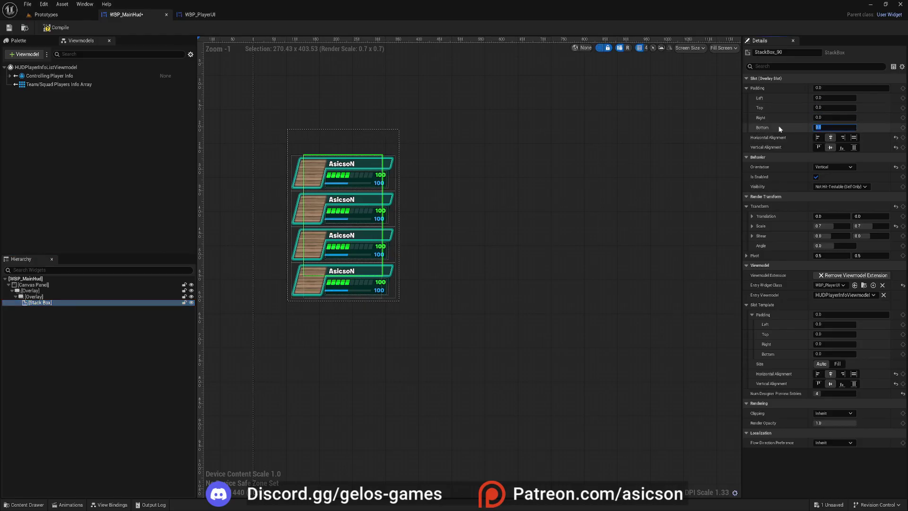
pyautogui.write('50')
pyautogui.press('Return')
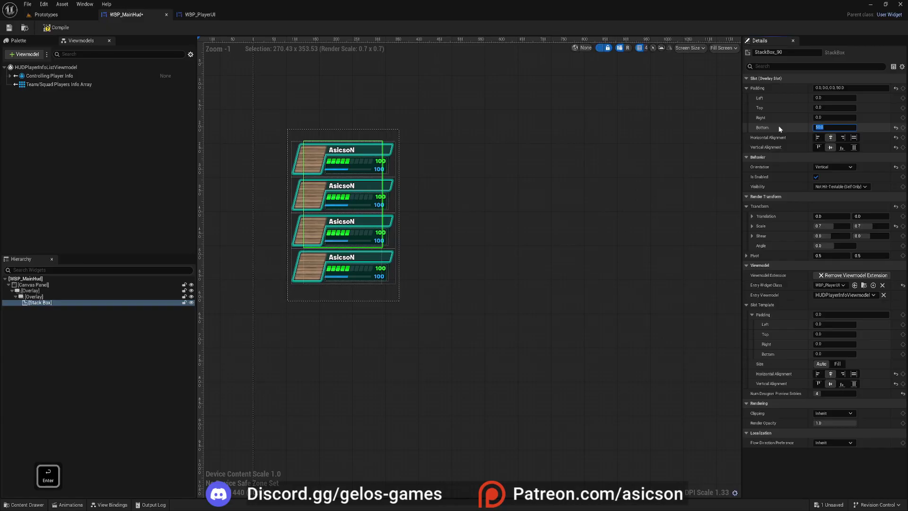
pyautogui.write('150')
pyautogui.press('Return')
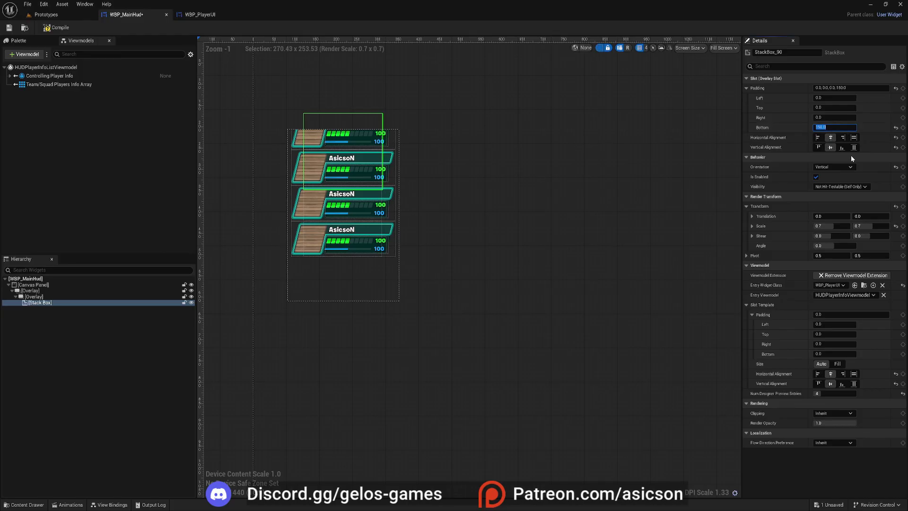
pyautogui.write('0')
pyautogui.press('Return')
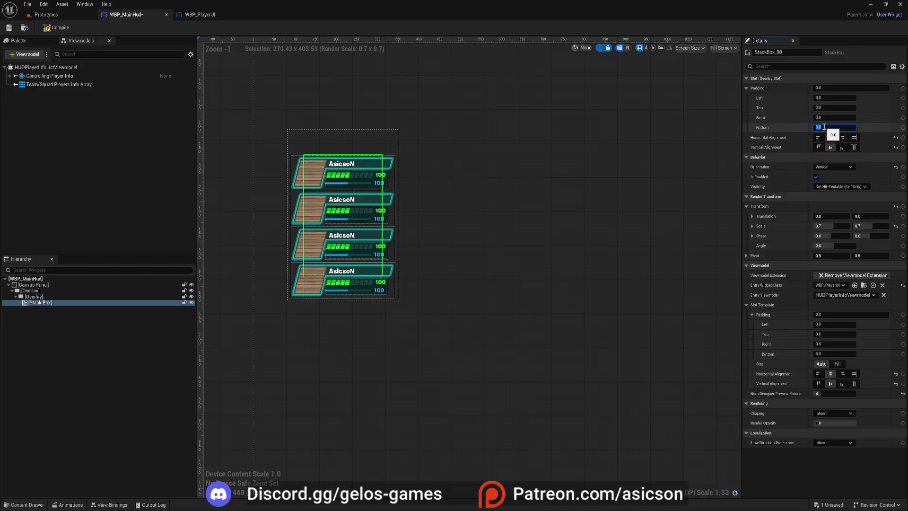
# - Set the Stack Box's top padding to -80 after trying -90
pyautogui.click(832, 108)
pyautogui.write('-90')
pyautogui.press('Return')
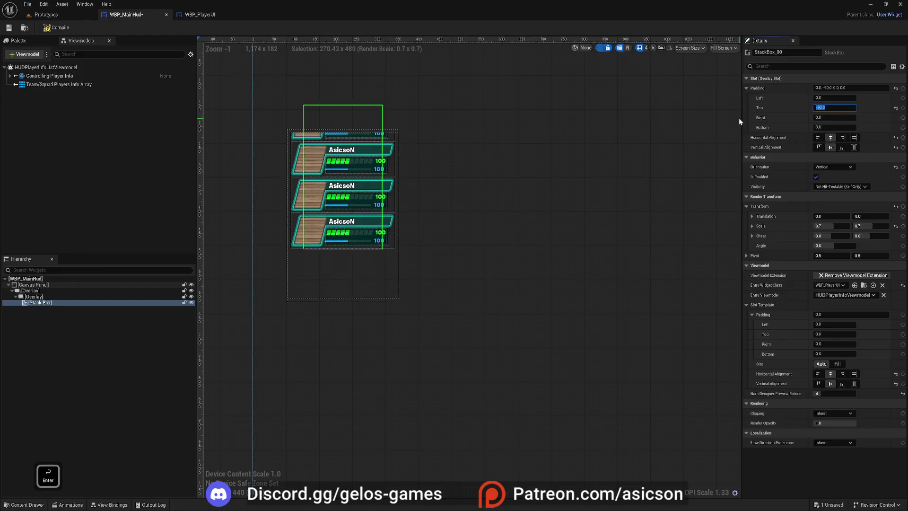
pyautogui.write('-80')
pyautogui.press('Return')
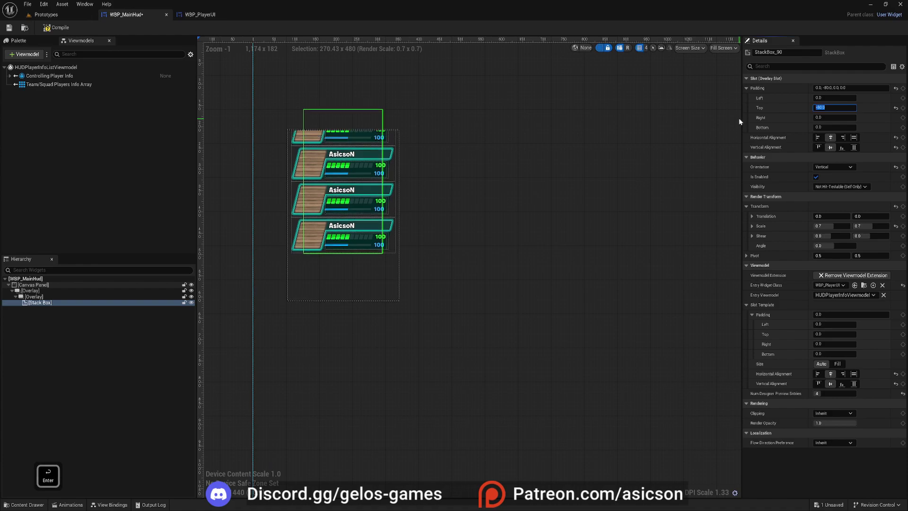
pyautogui.scroll(2, 463, 185)
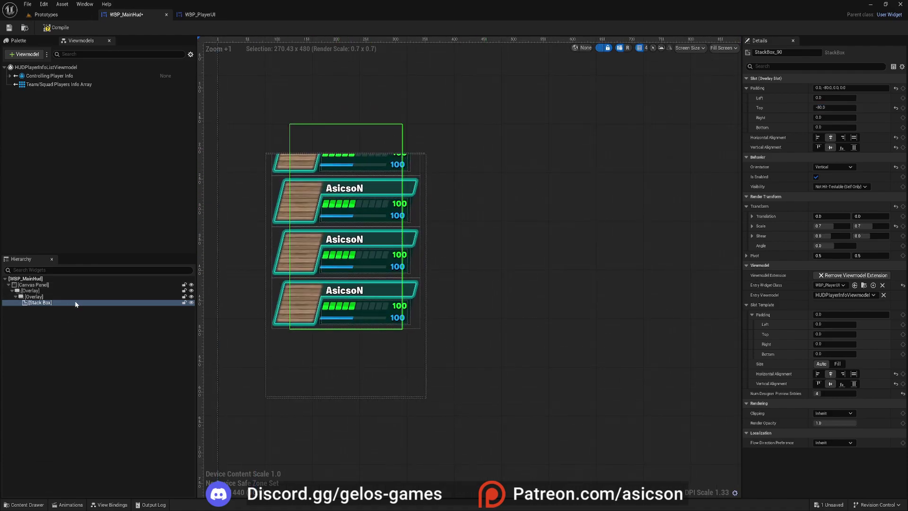
# - Shrink the outer overlay's height to about 281 so the top card is cropped
pyautogui.click(34, 290)
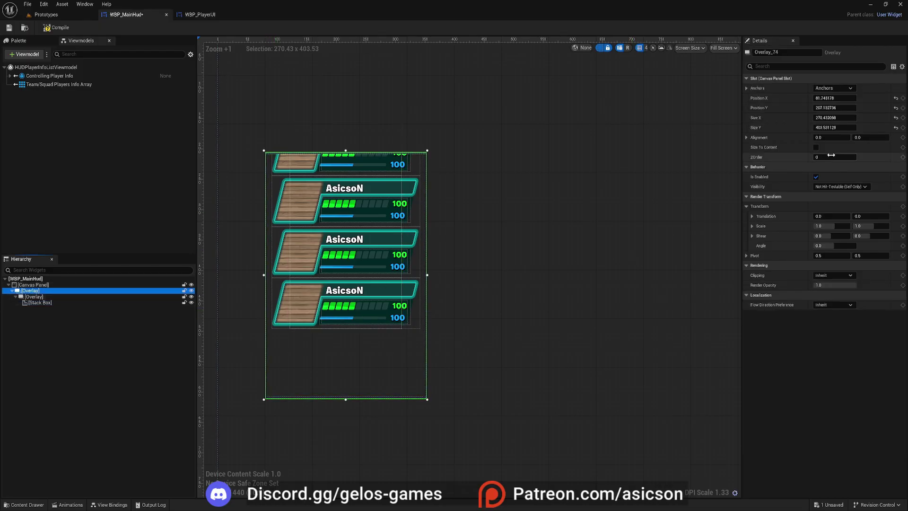
pyautogui.moveTo(834, 127); pyautogui.dragTo(794, 127)
pyautogui.moveTo(333, 163); pyautogui.dragTo(321, 201, button='right')
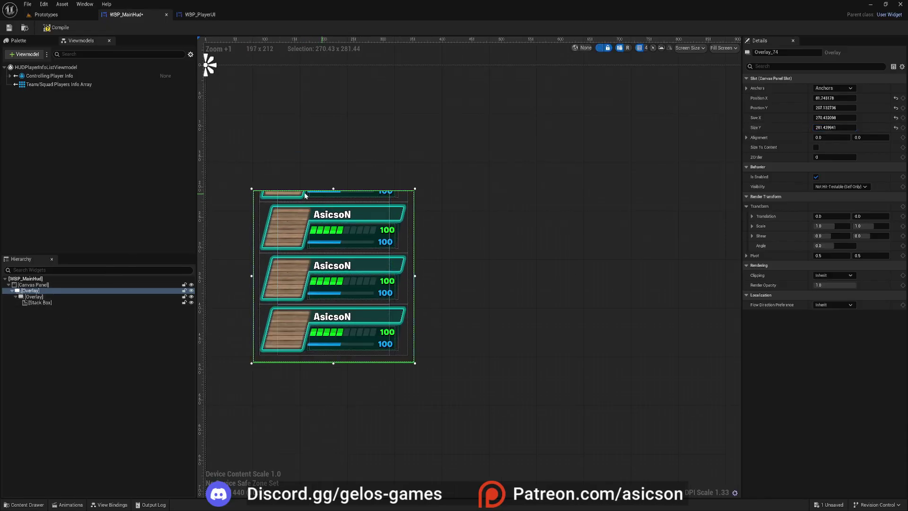
pyautogui.scroll(3, 315, 191)
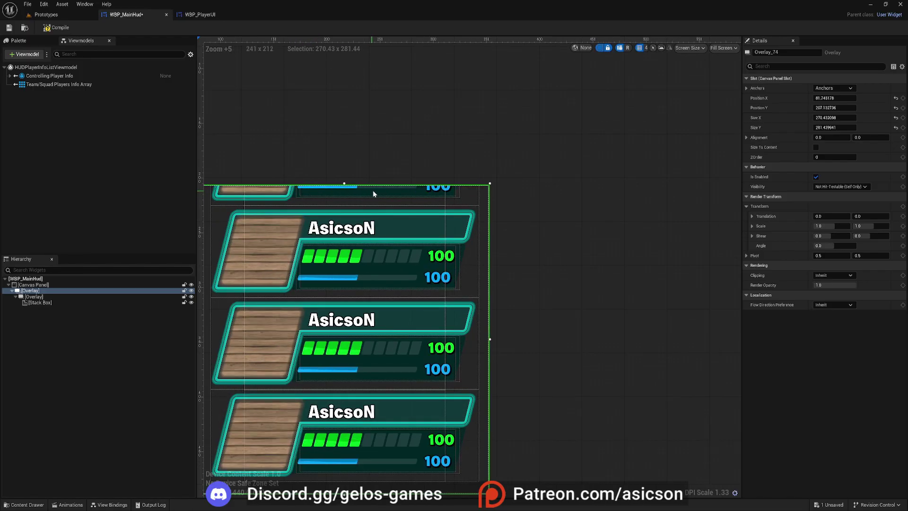
pyautogui.scroll(-2, 373, 190)
# - Inspect the nested overlay and the card stack's settings
pyautogui.click(33, 296)
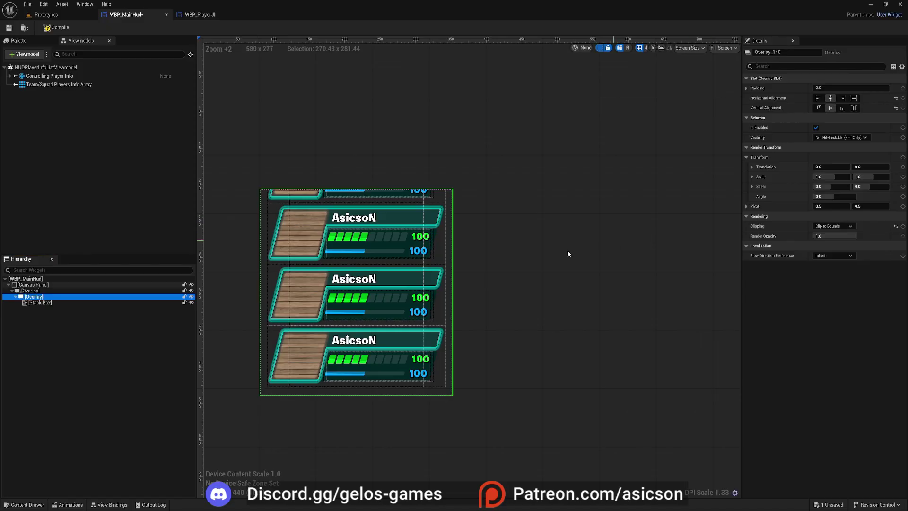
pyautogui.click(50, 303)
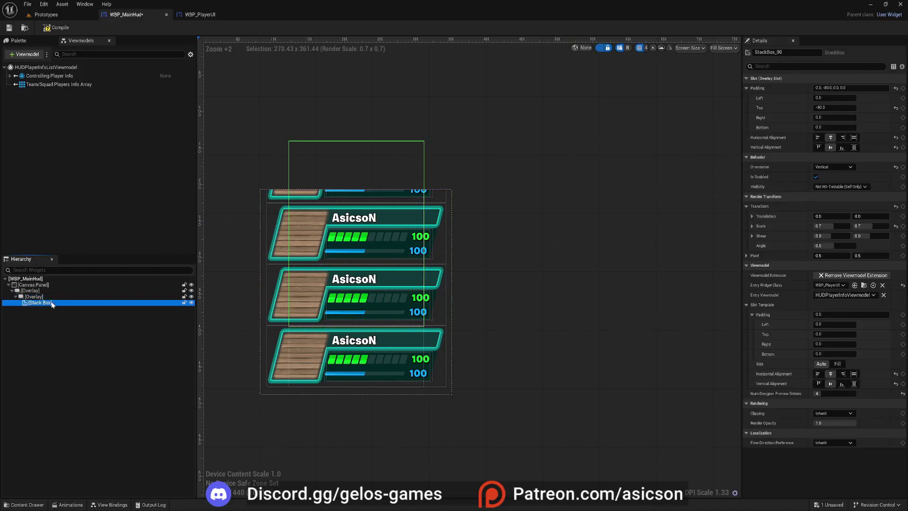
pyautogui.scroll(3, 293, 197)
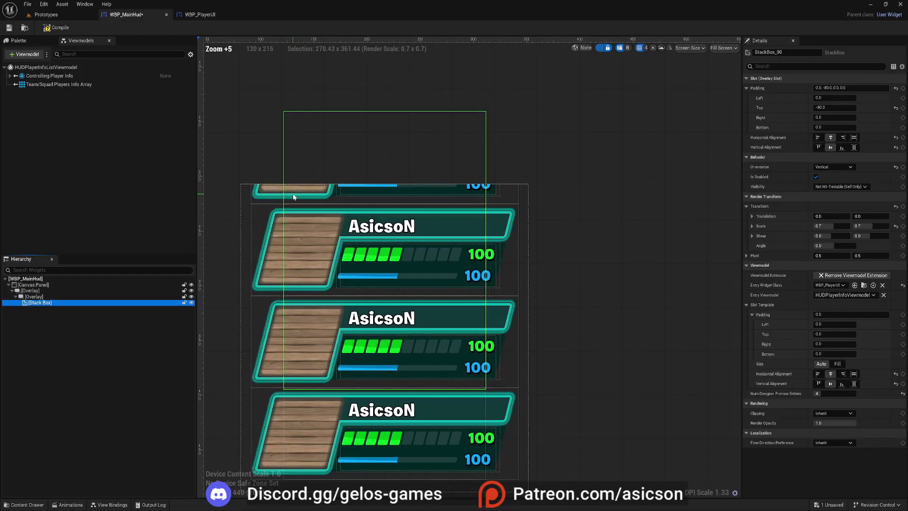
pyautogui.scroll(1, 293, 197)
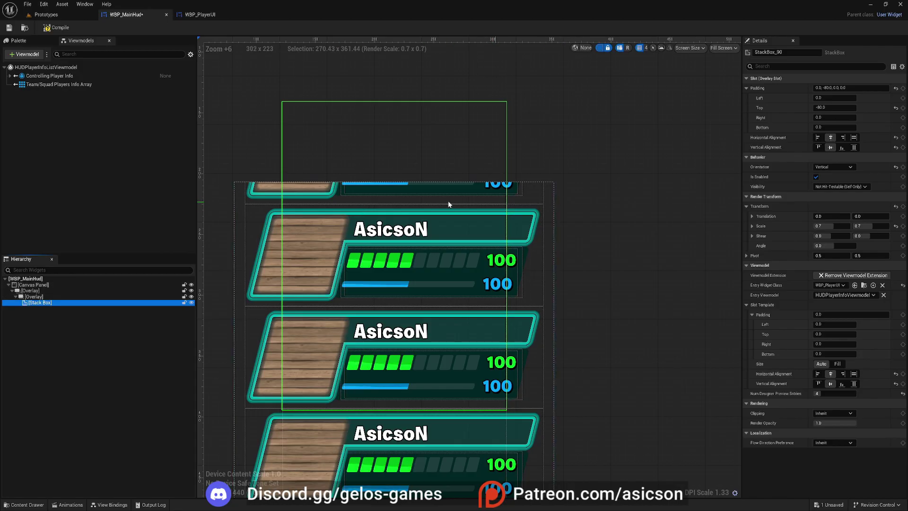
pyautogui.scroll(-1, 268, 212)
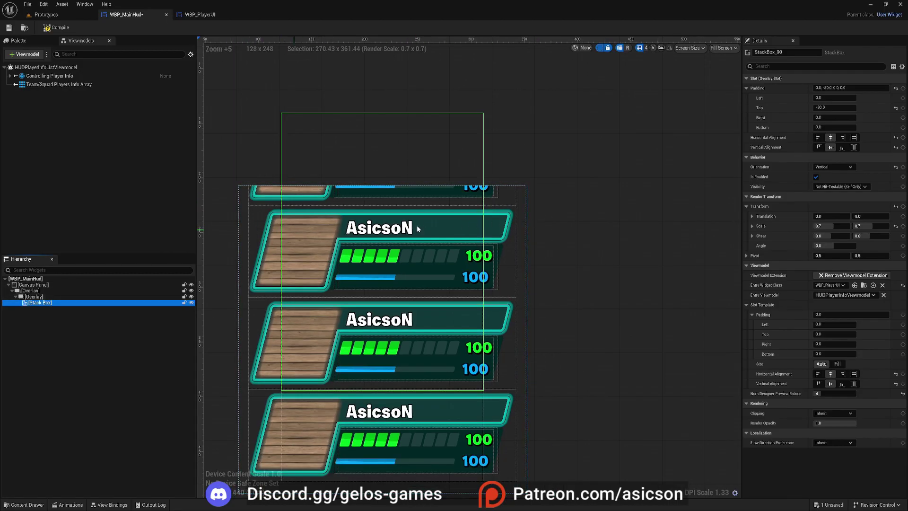
pyautogui.scroll(1, 325, 217)
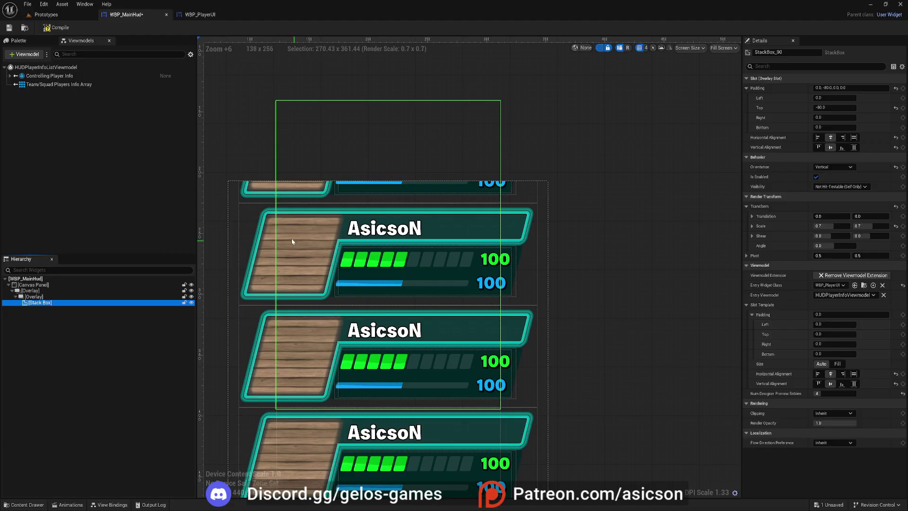
pyautogui.click(50, 297)
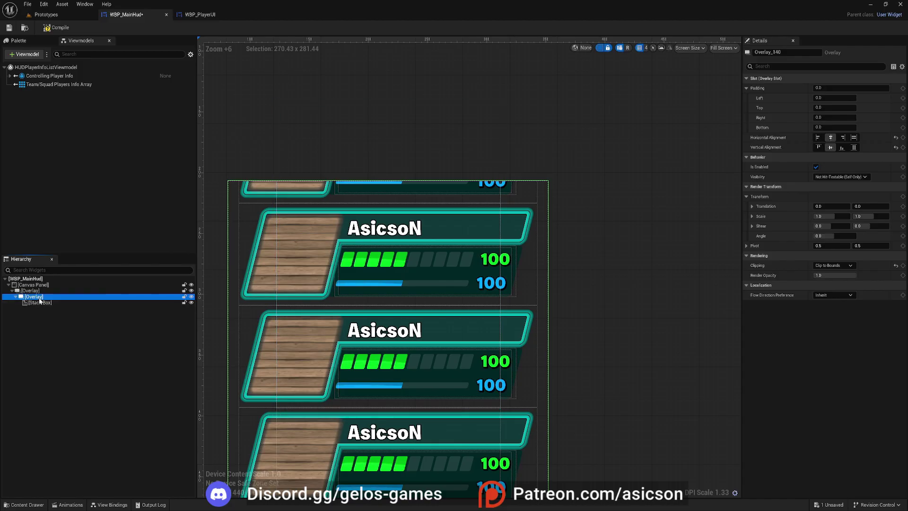
# - Show the widget Palette and pick the Size Box widget
pyautogui.click(24, 41)
pyautogui.click(34, 136)
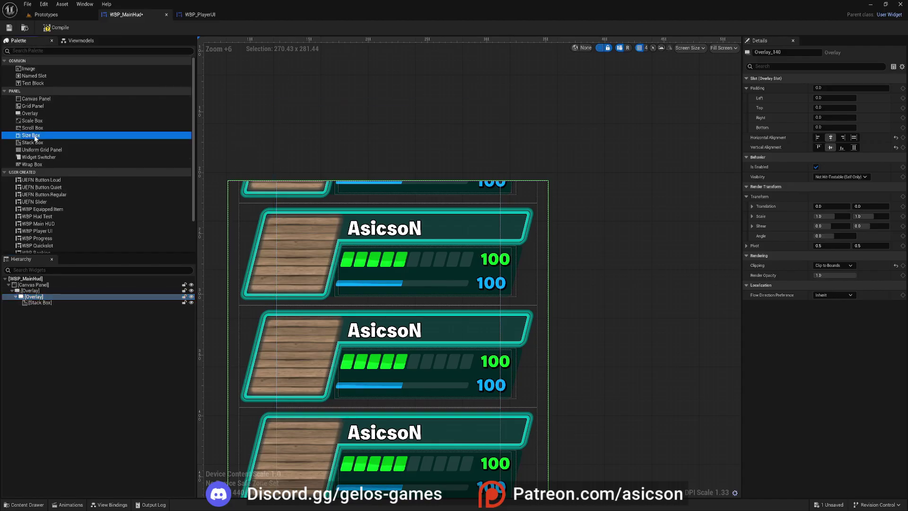
pyautogui.scroll(-9, 539, 300)
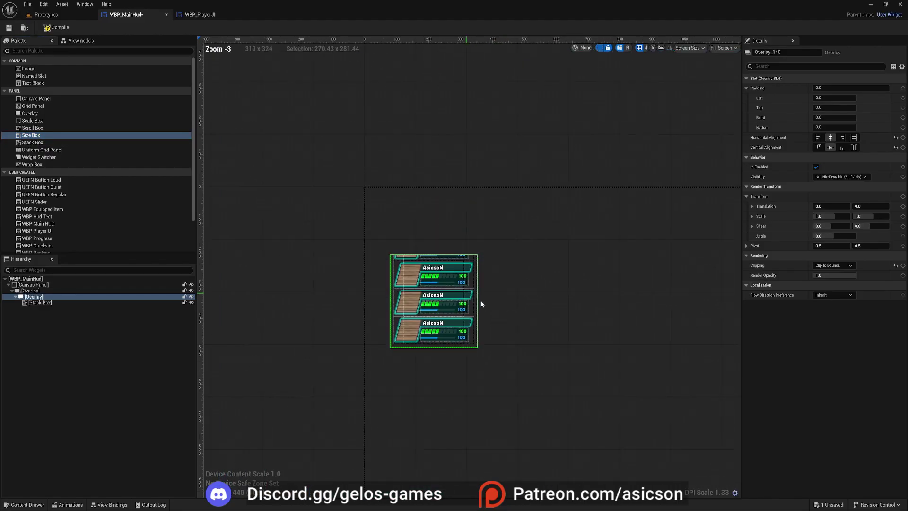
pyautogui.moveTo(492, 306); pyautogui.dragTo(390, 242, button='right')
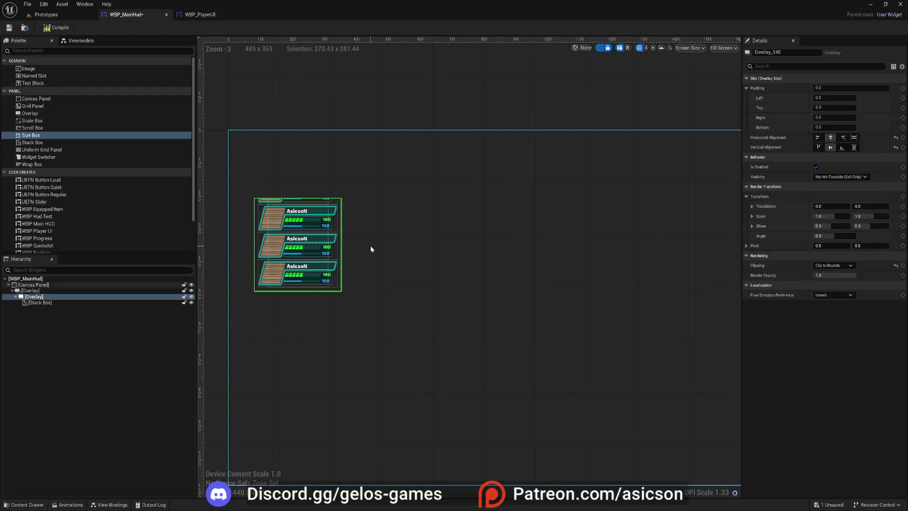
# - Copy the player card Overlay from WBP_PlayerUI and paste it onto WBP_MainHud's Canvas Panel
pyautogui.click(200, 14)
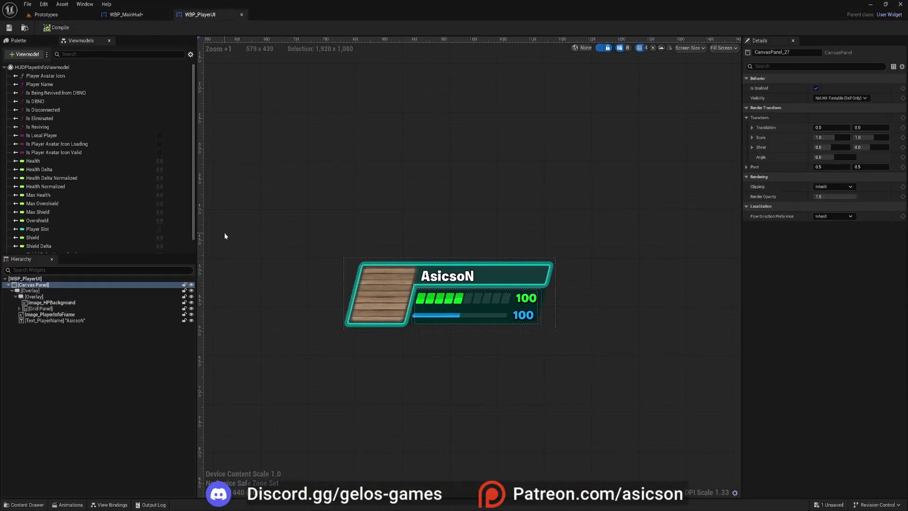
pyautogui.click(50, 291)
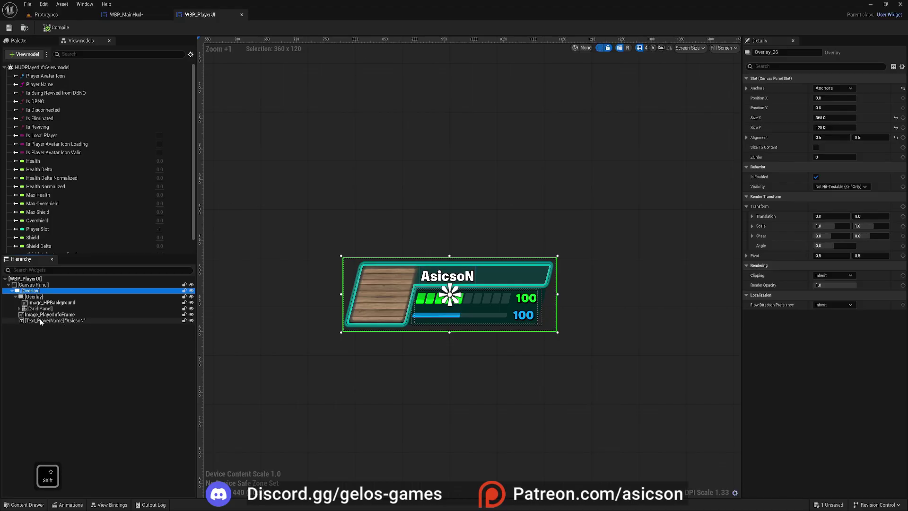
pyautogui.keyDown('shift'); pyautogui.click(41, 321); pyautogui.keyUp('shift')
pyautogui.keyDown('shift'); pyautogui.click(33, 292); pyautogui.keyUp('shift')
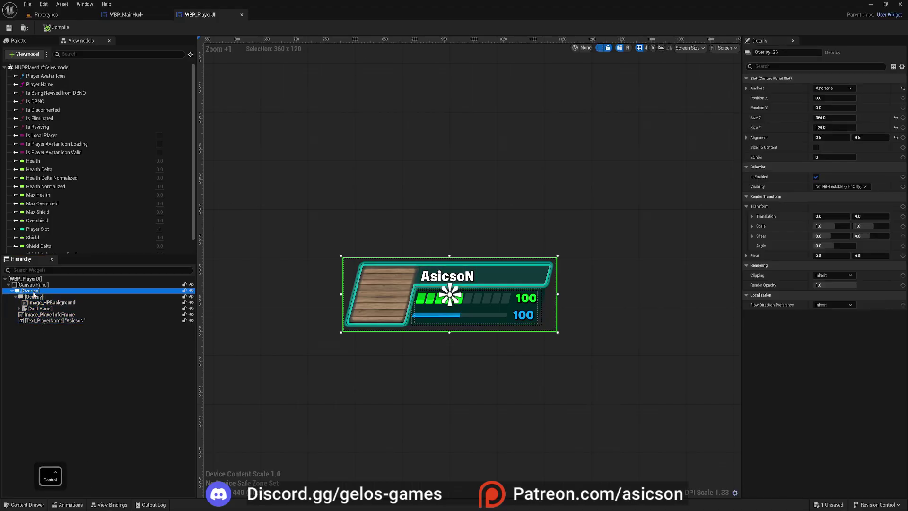
pyautogui.hotkey('ctrl', 'c')
pyautogui.click(126, 14)
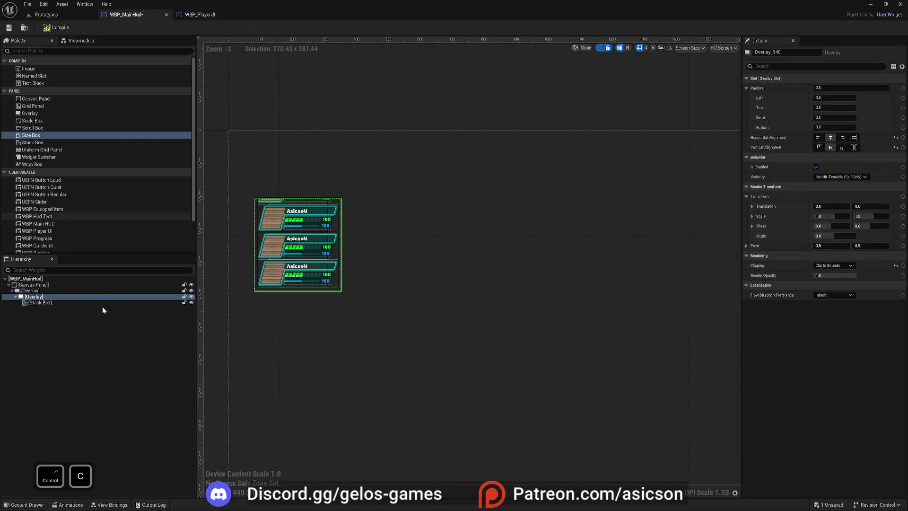
pyautogui.click(49, 285)
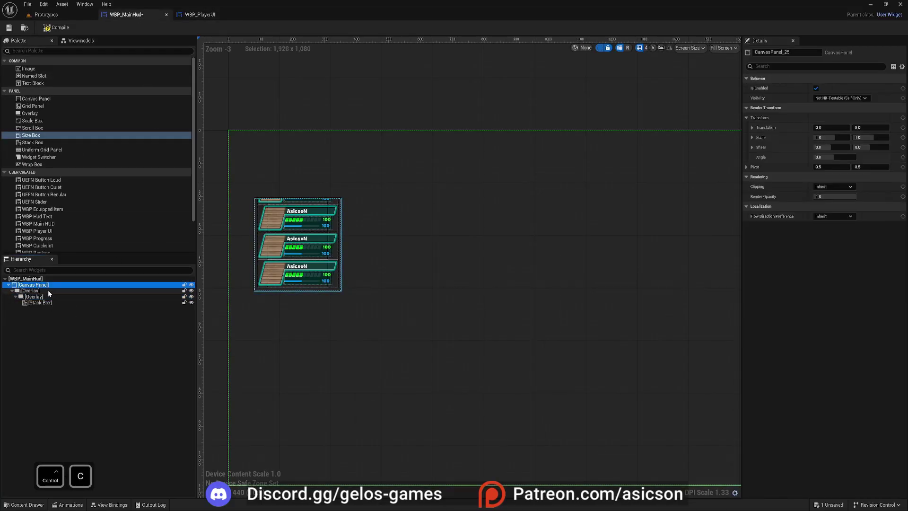
pyautogui.hotkey('ctrl', 'v')
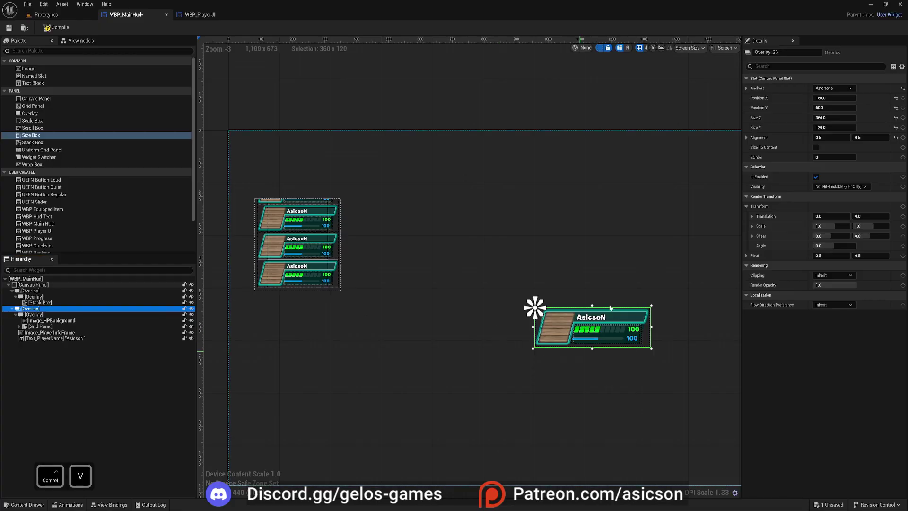
pyautogui.moveTo(477, 336); pyautogui.dragTo(487, 338, button='right')
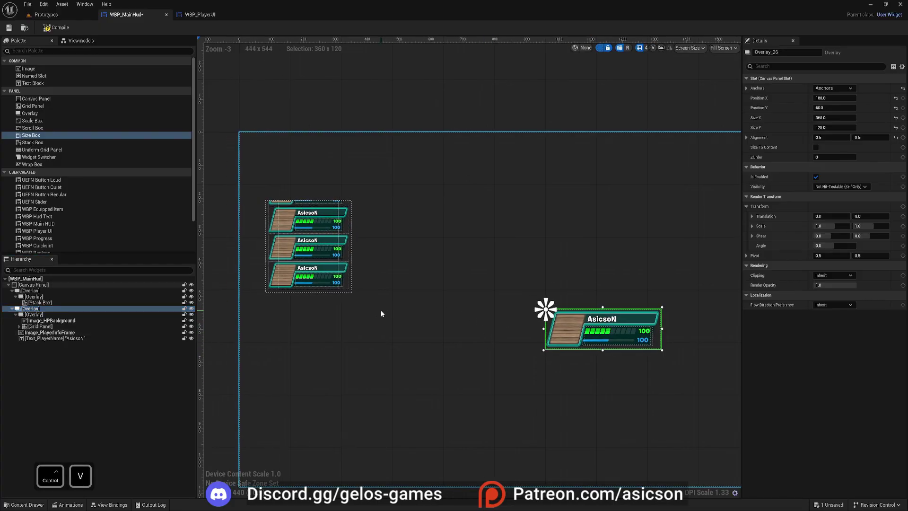
# - Anchor the pasted card to the top-left corner at position 0, 0
pyautogui.click(828, 98)
pyautogui.write('0')
pyautogui.press('Return')
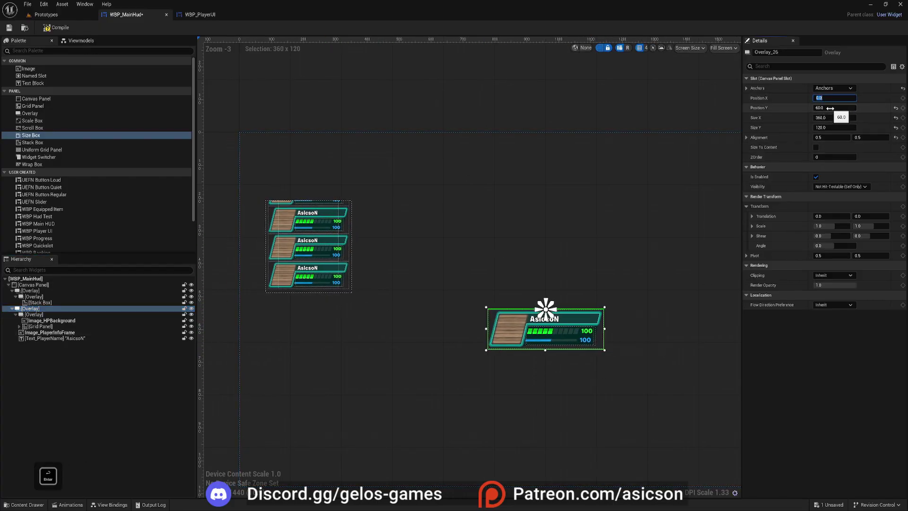
pyautogui.click(829, 108)
pyautogui.write('0')
pyautogui.press('Return')
pyautogui.click(832, 88)
pyautogui.keyDown('ctrl'); pyautogui.click(823, 112); pyautogui.keyUp('ctrl')
pyautogui.click(833, 98)
pyautogui.write('0')
pyautogui.press('Return')
pyautogui.click(831, 108)
pyautogui.write('0')
pyautogui.press('Return')
pyautogui.moveTo(657, 150); pyautogui.dragTo(764, 174, button='right')
pyautogui.scroll(2, 345, 156)
# - Set the card's alignment X and Y both to 0
pyautogui.click(823, 138)
pyautogui.write('0')
pyautogui.press('Return')
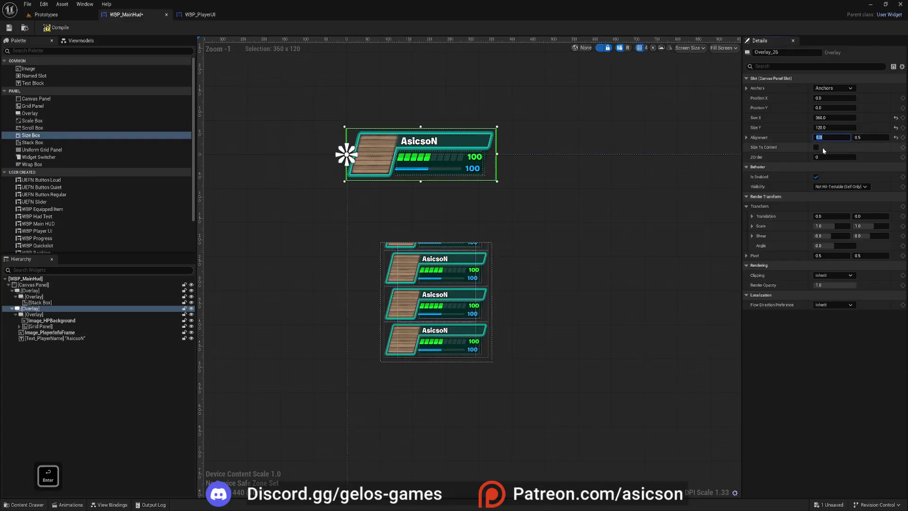
pyautogui.moveTo(653, 154); pyautogui.dragTo(631, 148, button='right')
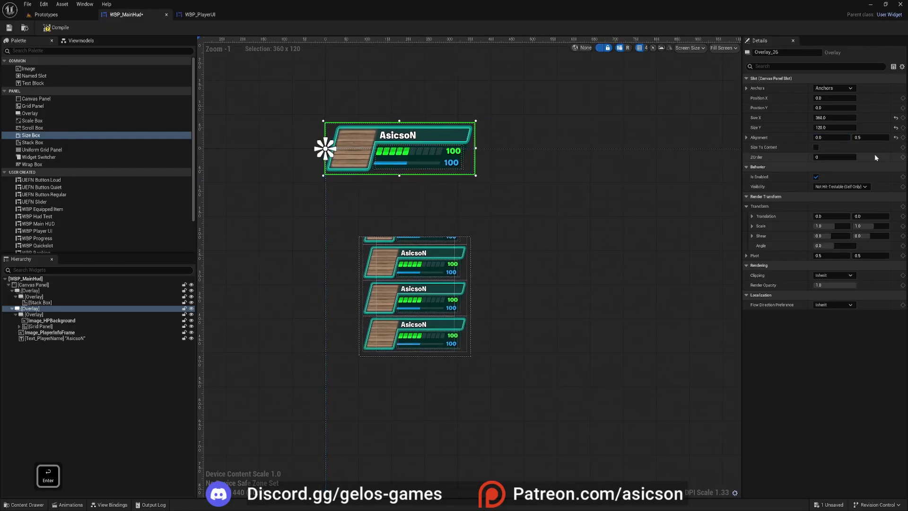
pyautogui.click(867, 140)
pyautogui.write('1')
pyautogui.press('Return')
pyautogui.write('0')
pyautogui.press('Return')
pyautogui.moveTo(624, 212); pyautogui.dragTo(574, 190, button='right')
# - Place the local-player card at Position X 40, Y 30
pyautogui.moveTo(835, 100); pyautogui.dragTo(839, 107)
pyautogui.write('40')
pyautogui.press('Return')
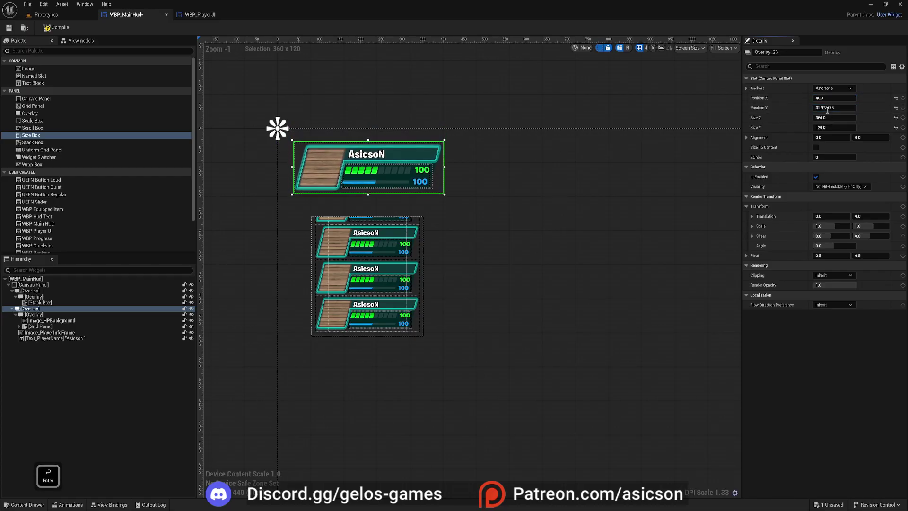
pyautogui.click(827, 108)
pyautogui.write('30')
pyautogui.press('Return')
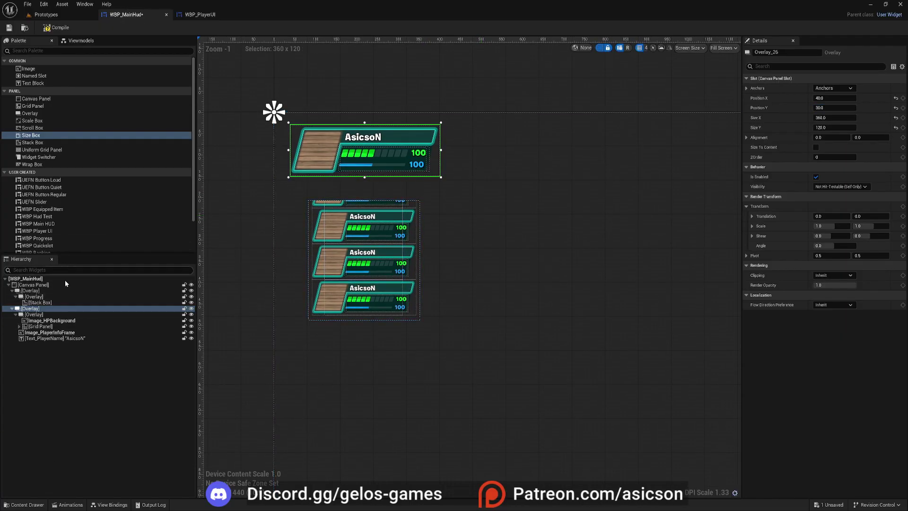
# - Set the teammate stack overlay's Position X to 40 and save WBP_MainHud
pyautogui.click(37, 291)
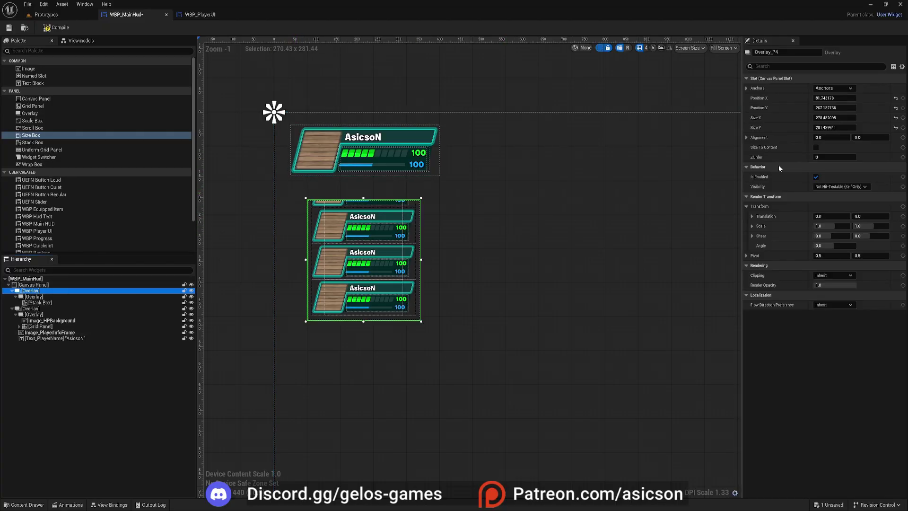
pyautogui.click(832, 97)
pyautogui.write('40')
pyautogui.press('Return')
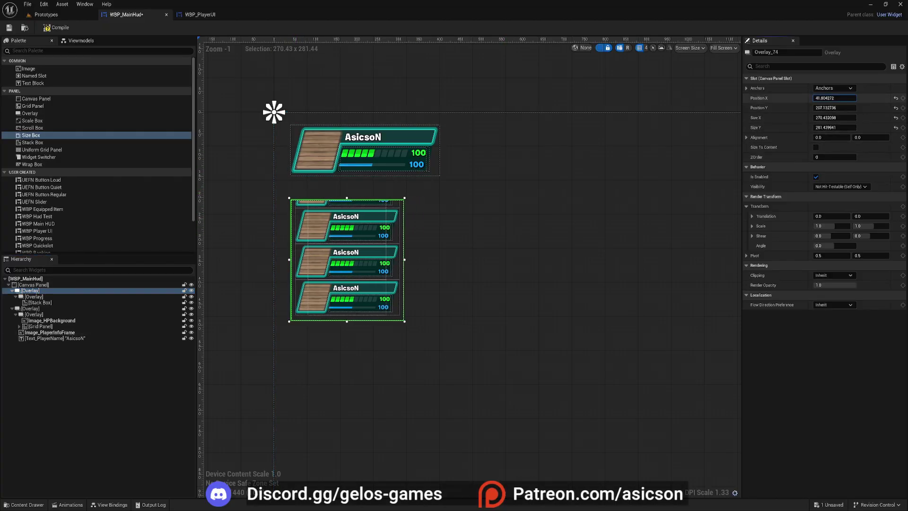
pyautogui.scroll(-3, 427, 248)
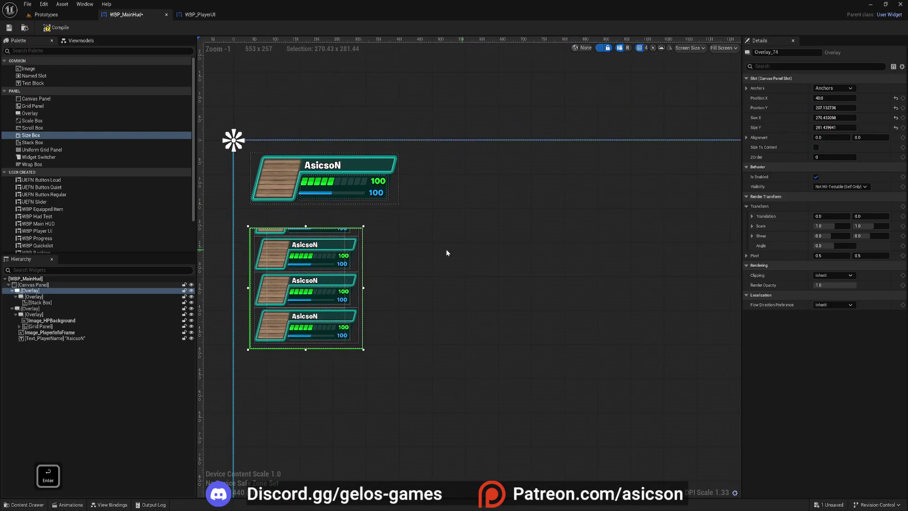
pyautogui.scroll(4, 409, 248)
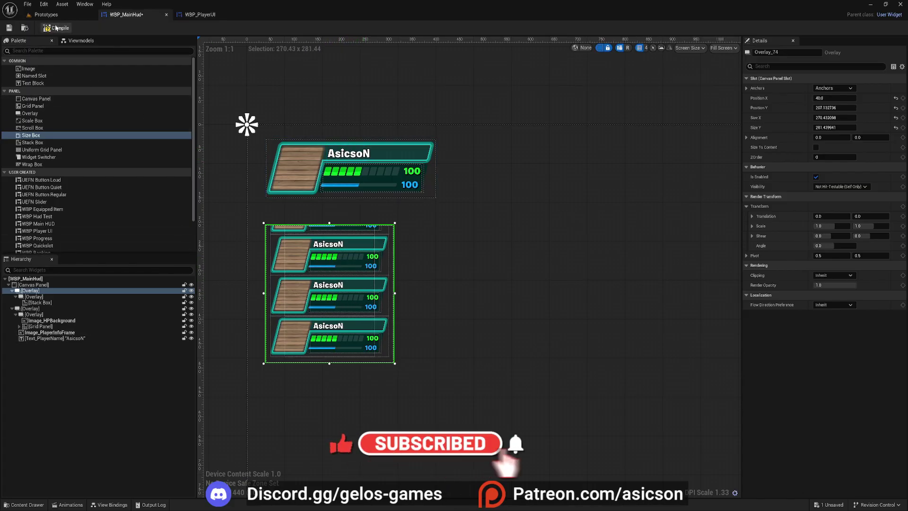
pyautogui.hotkey('ctrl', 's')
pyautogui.moveTo(449, 291); pyautogui.dragTo(451, 294, button='right')
pyautogui.click(452, 293)
pyautogui.scroll(-2, 449, 296)
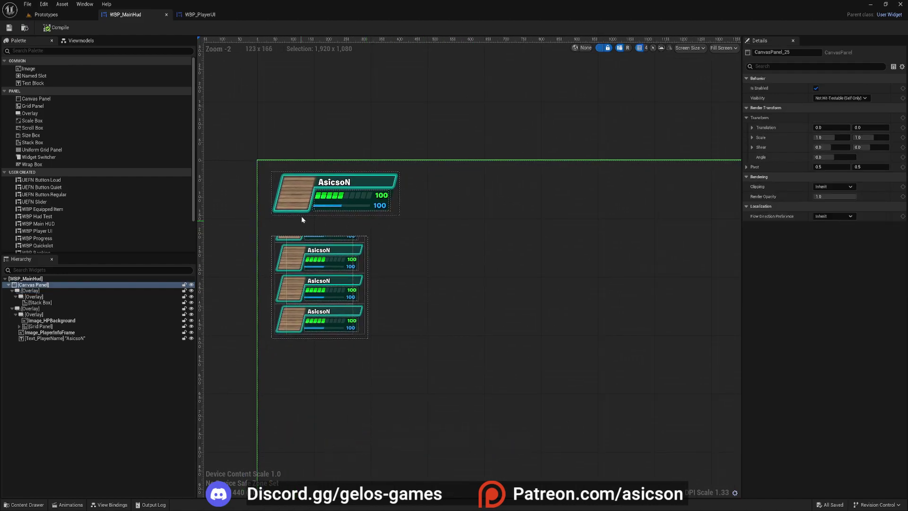
pyautogui.scroll(1, 303, 212)
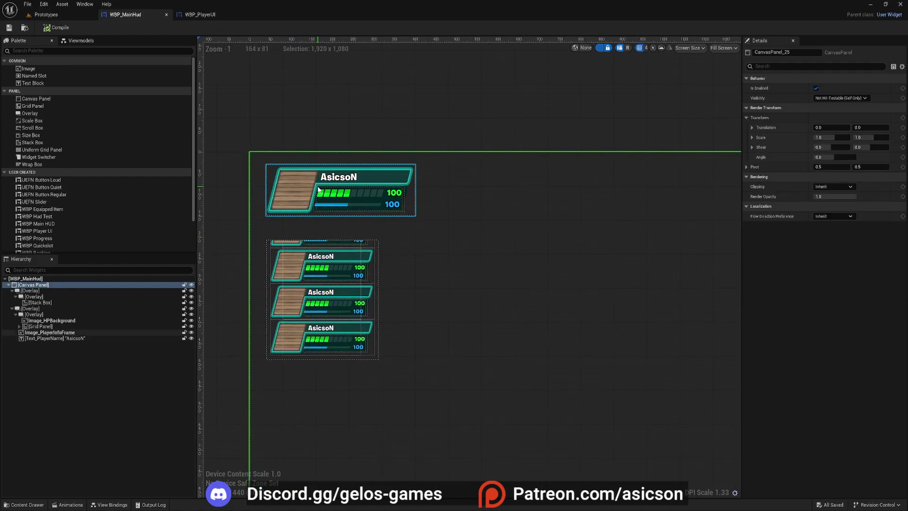
pyautogui.click(39, 303)
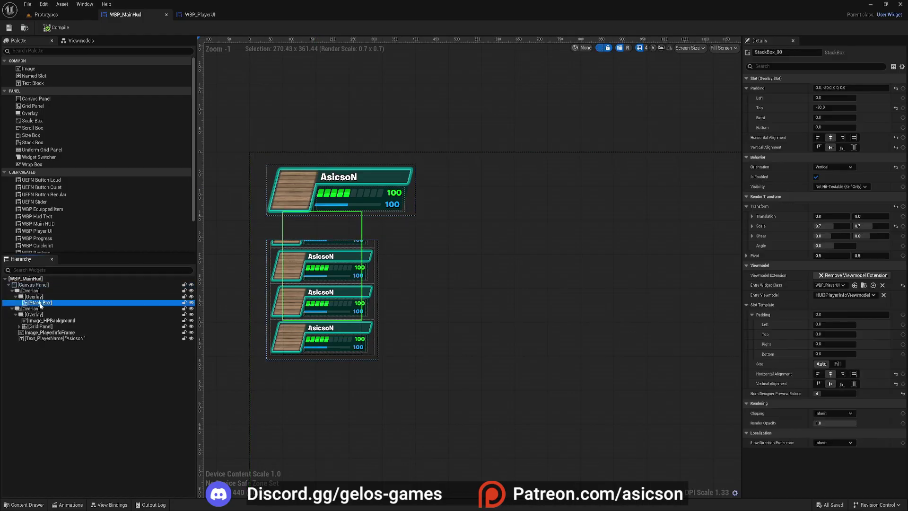
pyautogui.click(111, 505)
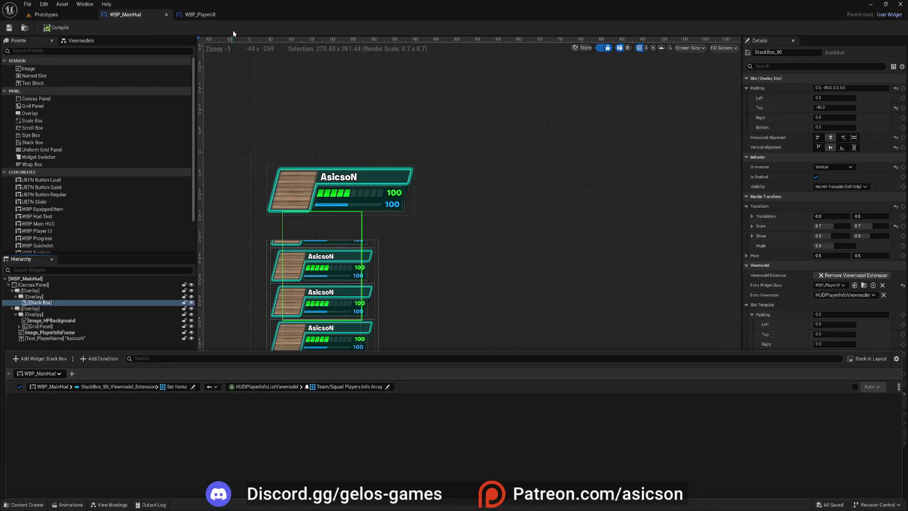
pyautogui.click(207, 15)
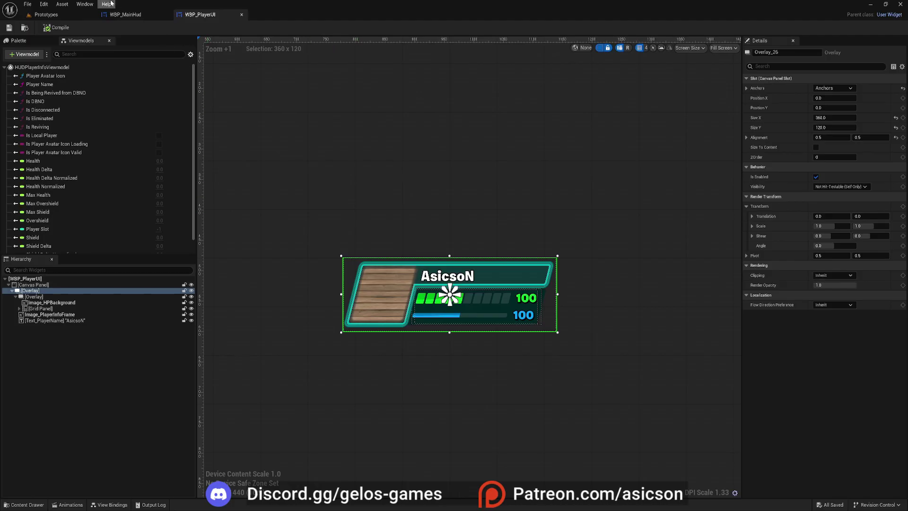
pyautogui.click(132, 15)
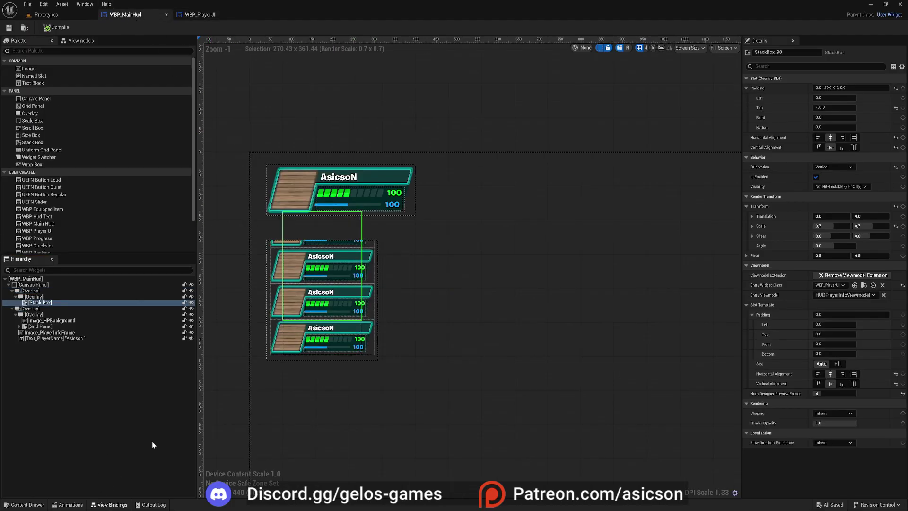
pyautogui.click(434, 177)
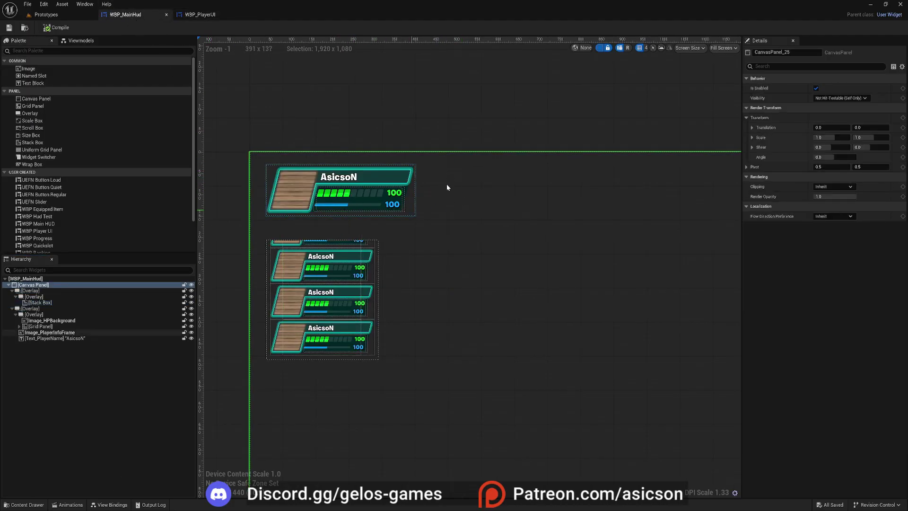
pyautogui.click(109, 505)
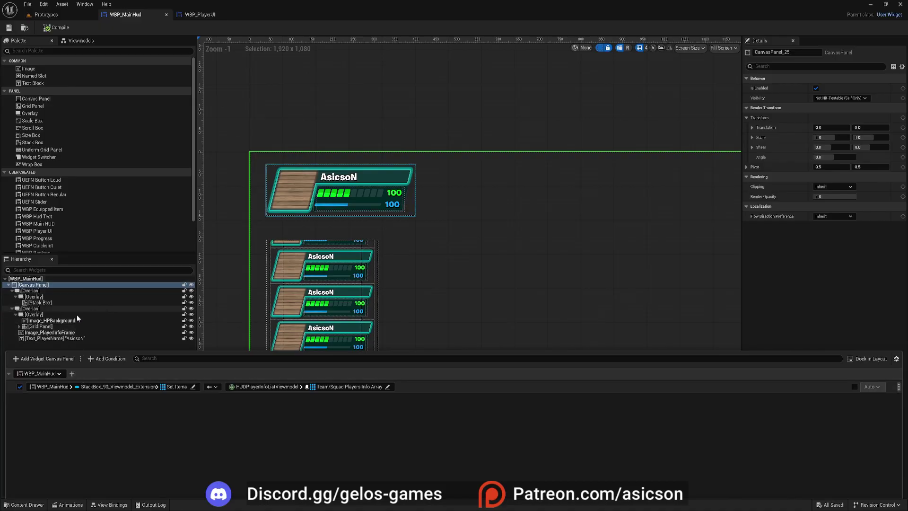
pyautogui.click(40, 303)
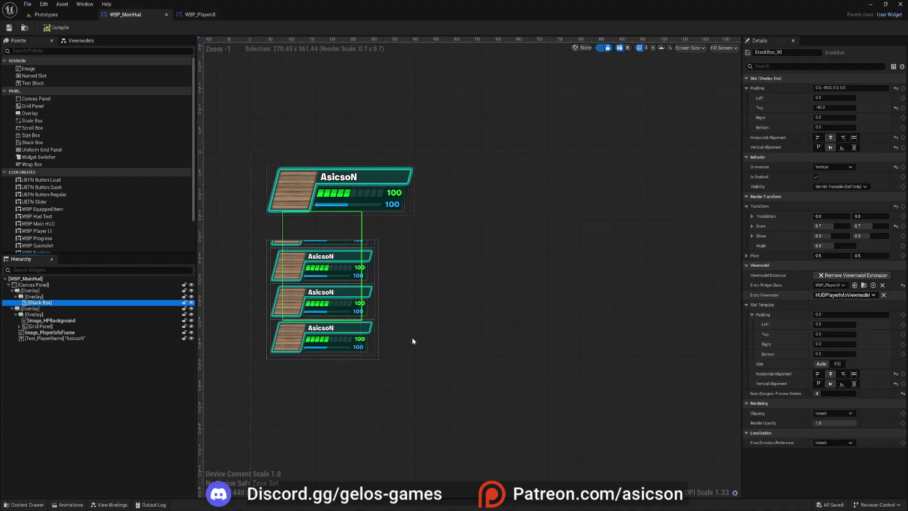
pyautogui.click(109, 505)
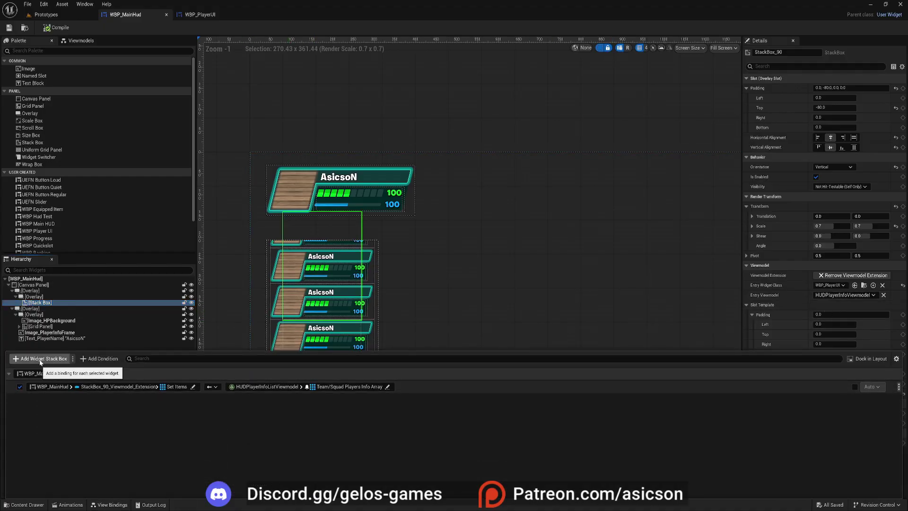
pyautogui.click(42, 358)
pyautogui.click(49, 413)
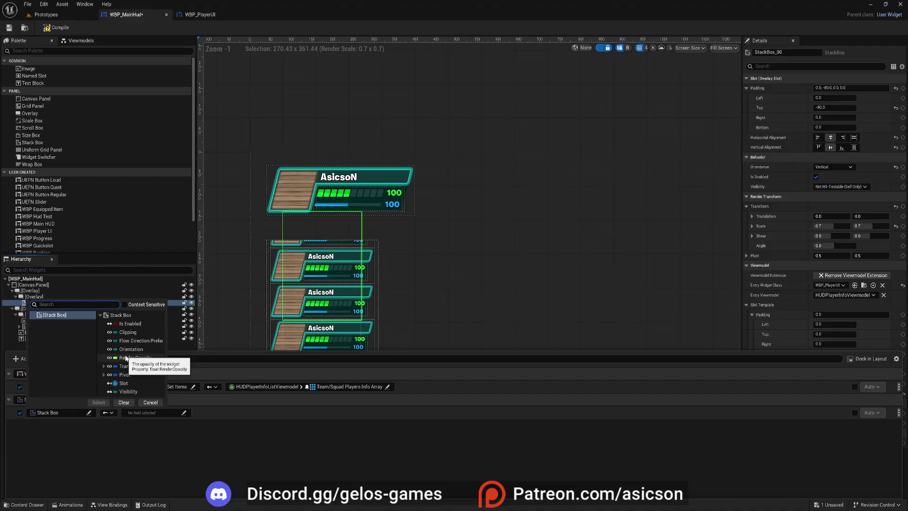
pyautogui.click(150, 403)
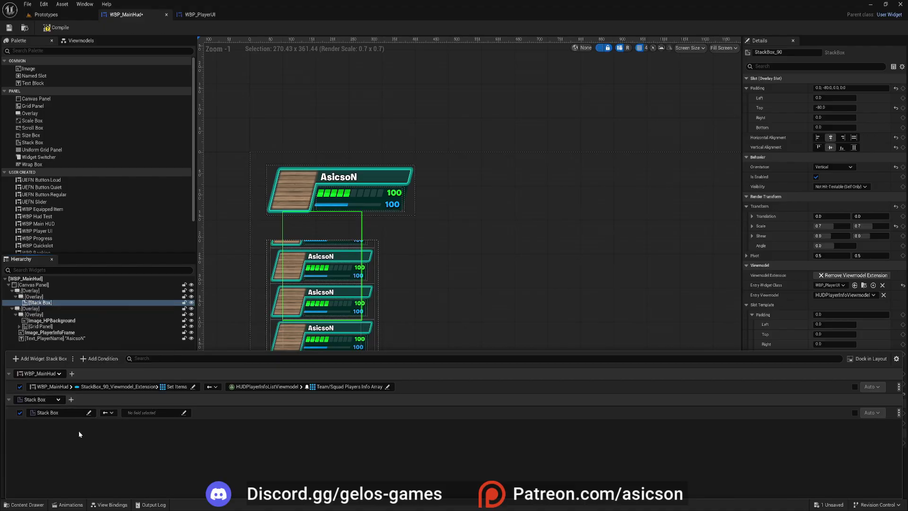
pyautogui.click(93, 399)
pyautogui.click(47, 400)
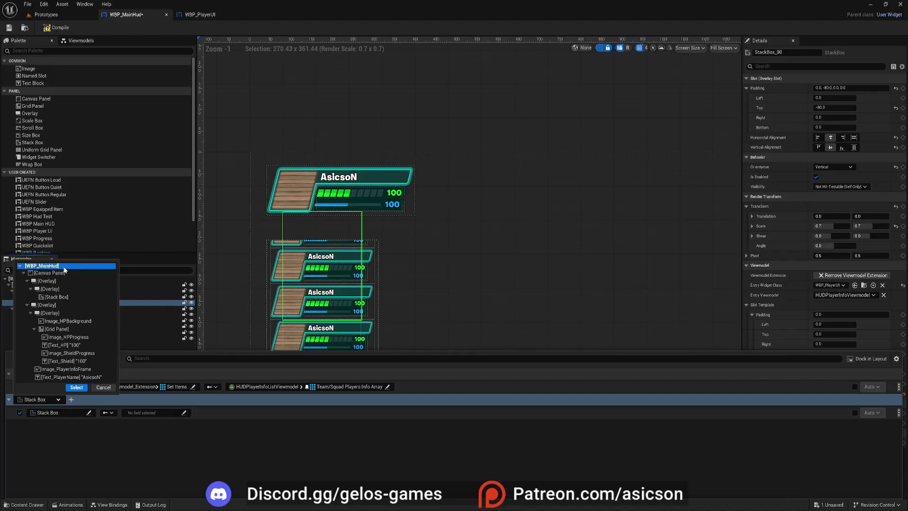
pyautogui.click(77, 388)
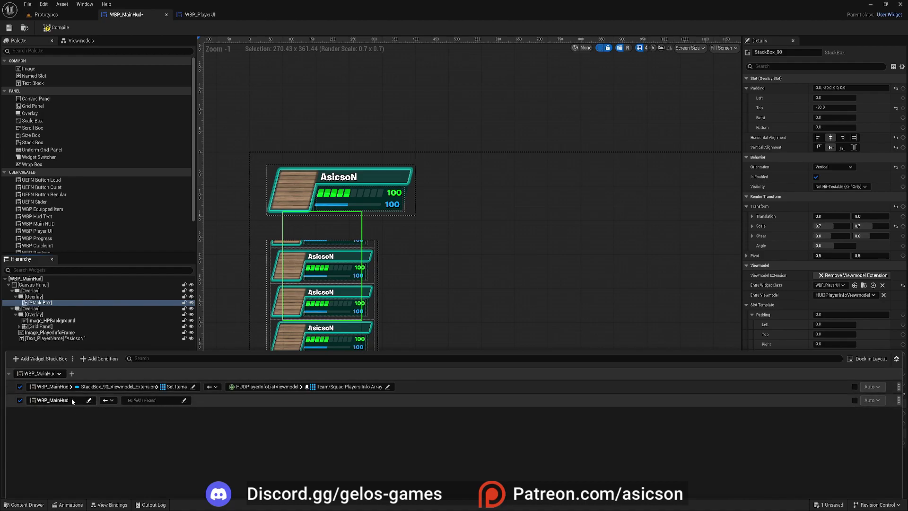
pyautogui.click(70, 399)
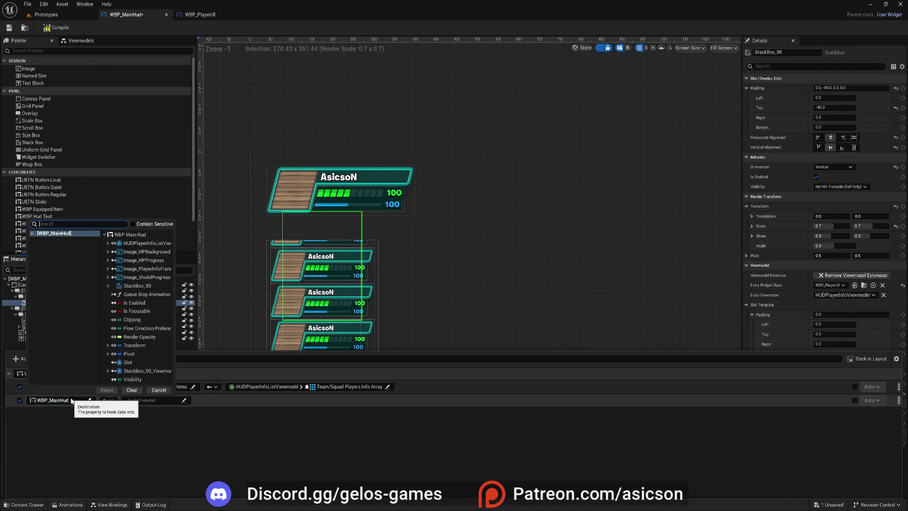
pyautogui.click(108, 286)
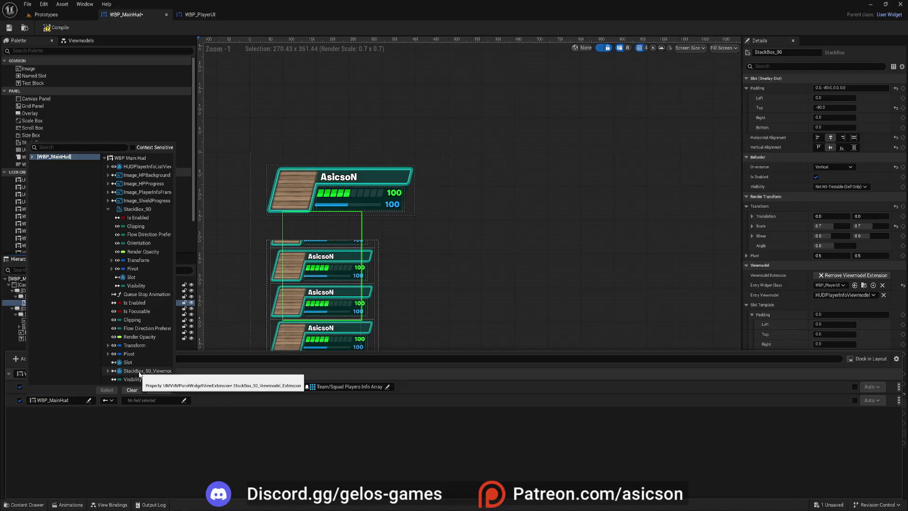
pyautogui.click(108, 371)
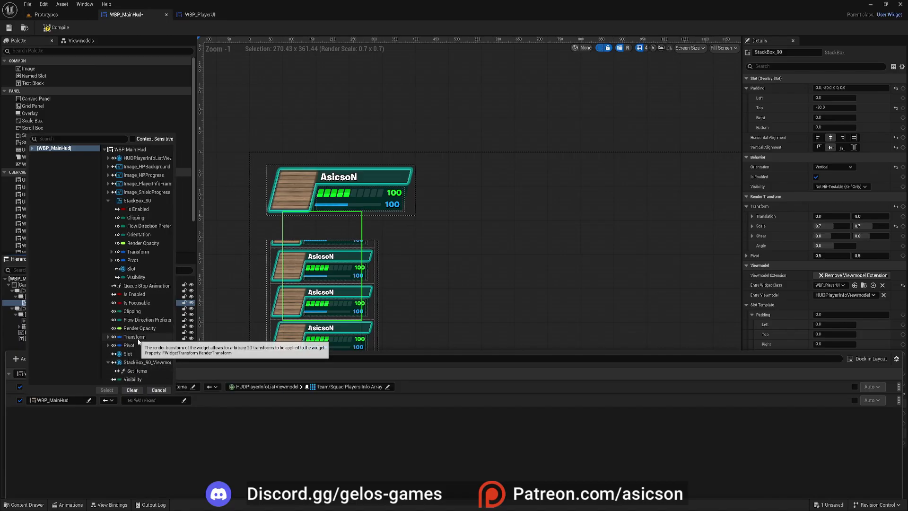
pyautogui.click(137, 372)
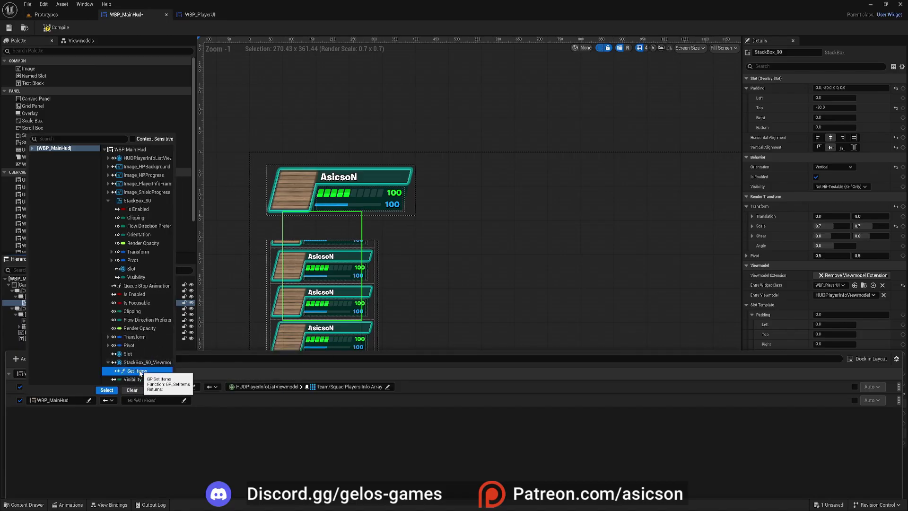
pyautogui.click(107, 390)
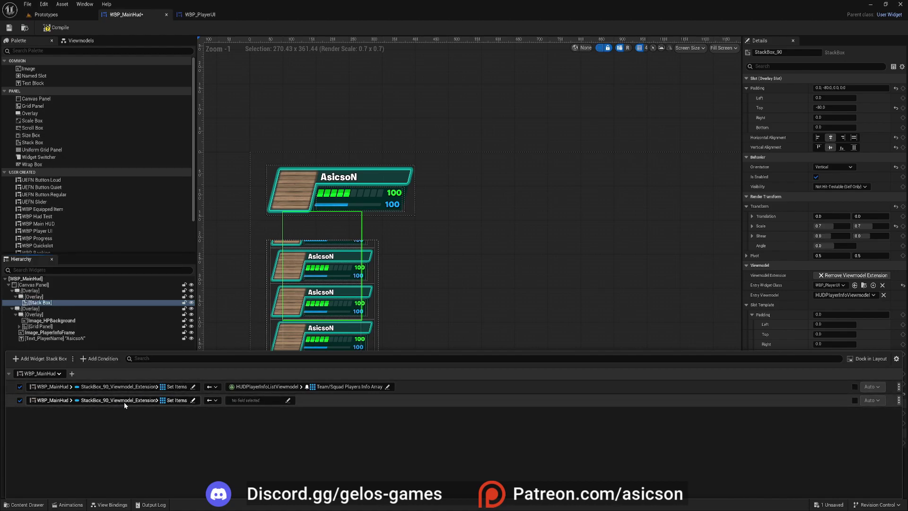
pyautogui.click(248, 401)
pyautogui.click(261, 422)
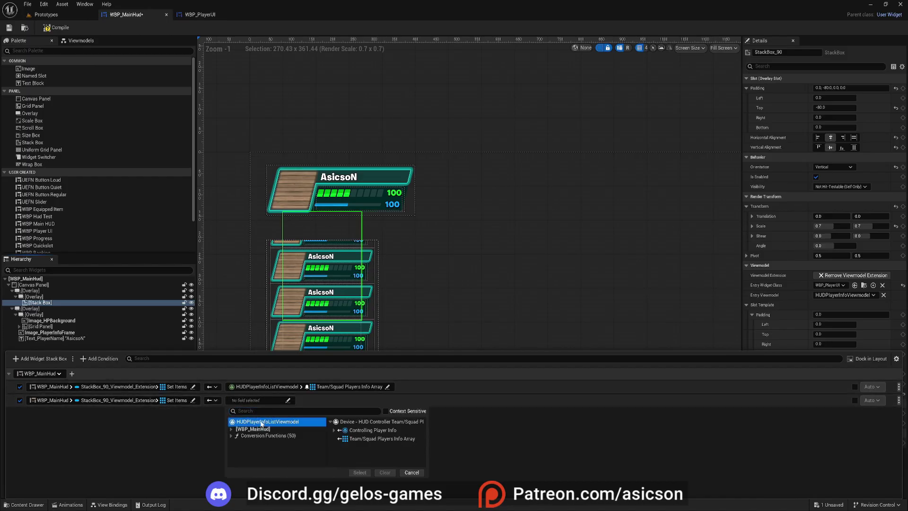
pyautogui.click(386, 439)
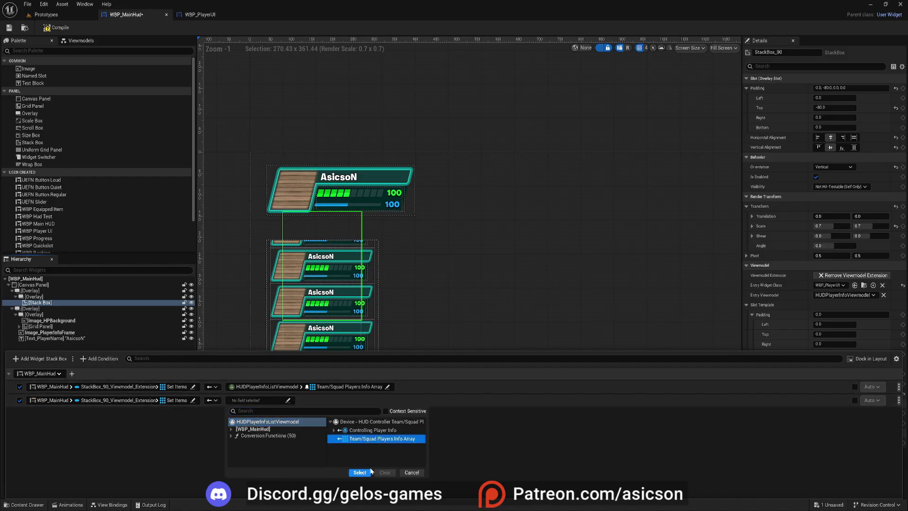
pyautogui.click(360, 473)
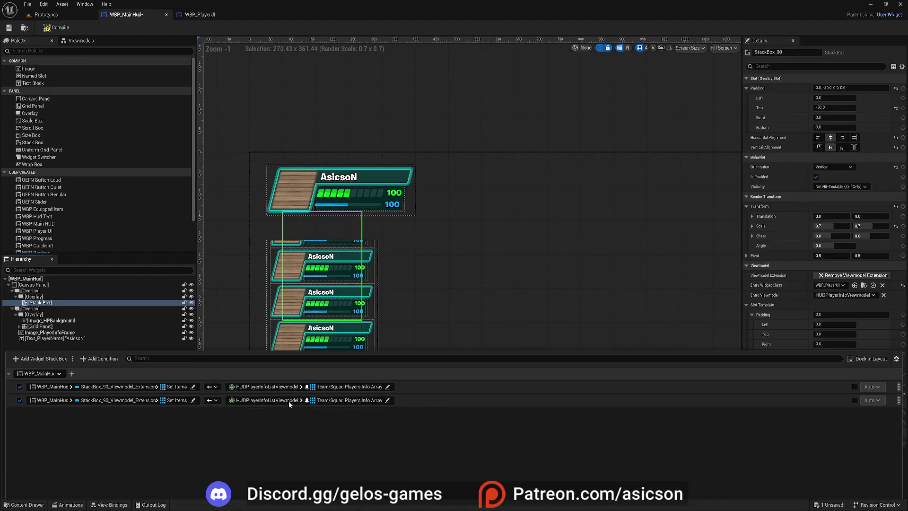
pyautogui.rightClick(407, 401)
pyautogui.click(430, 404)
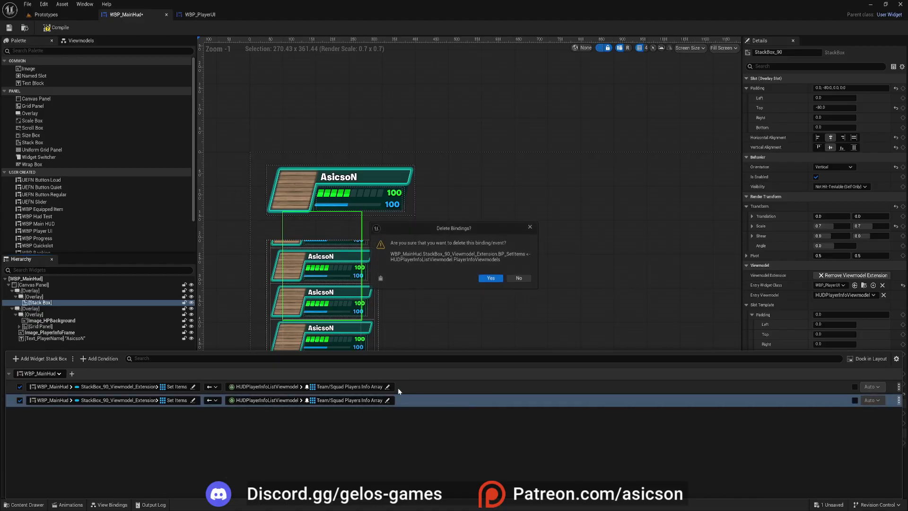
pyautogui.click(491, 279)
pyautogui.click(433, 265)
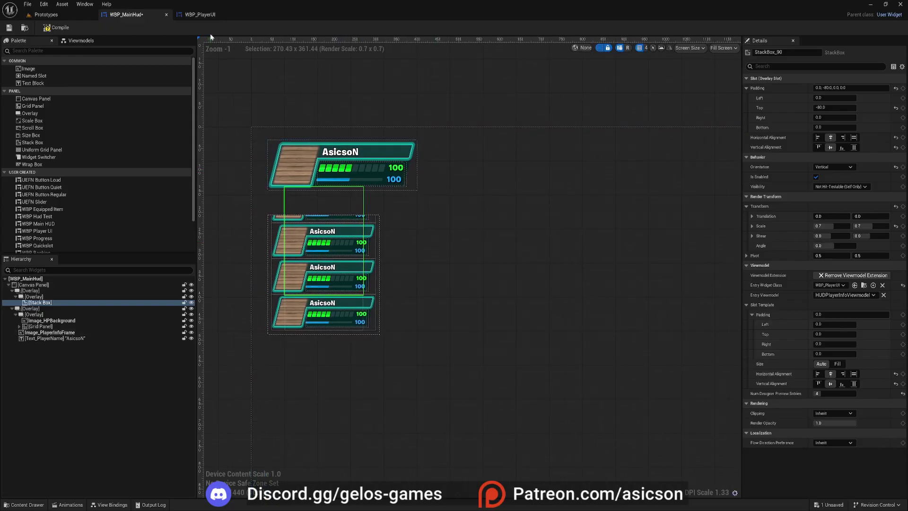
pyautogui.click(200, 14)
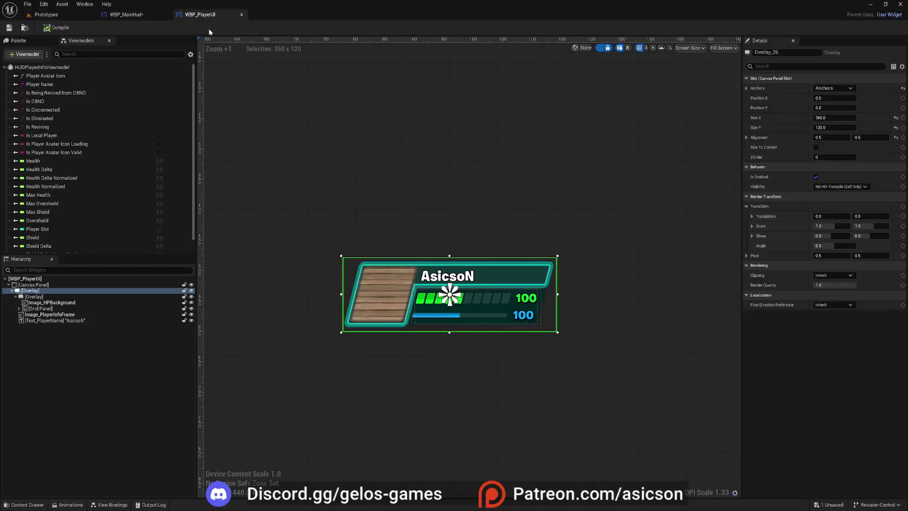
pyautogui.click(110, 504)
pyautogui.scroll(-5, 128, 432)
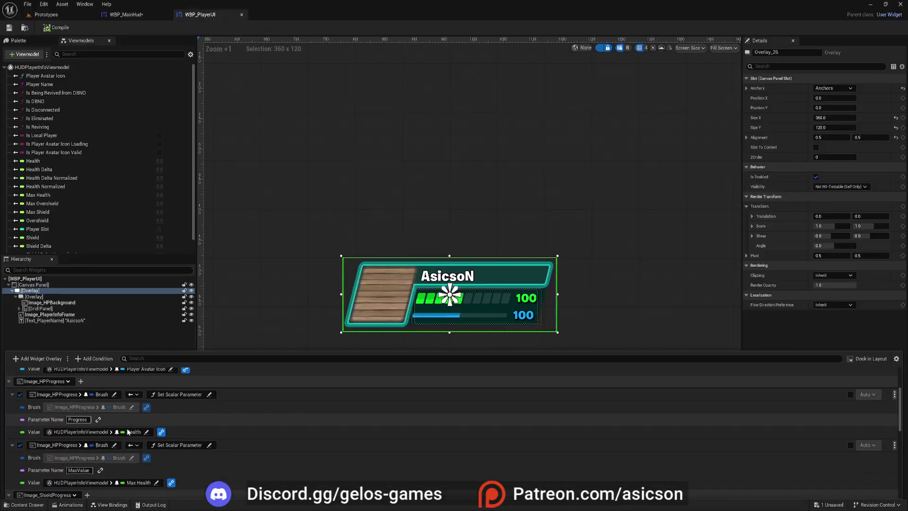
pyautogui.scroll(-4, 128, 431)
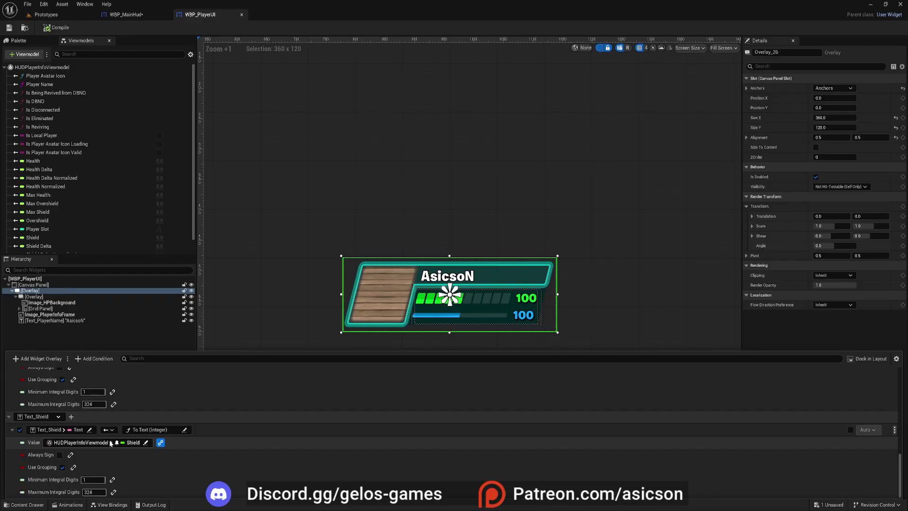
pyautogui.scroll(10, 110, 443)
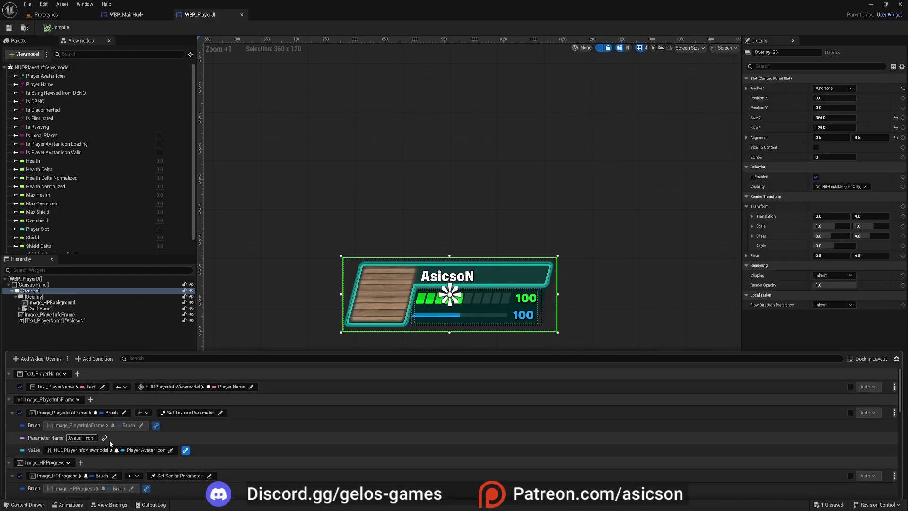
pyautogui.scroll(-4, 143, 413)
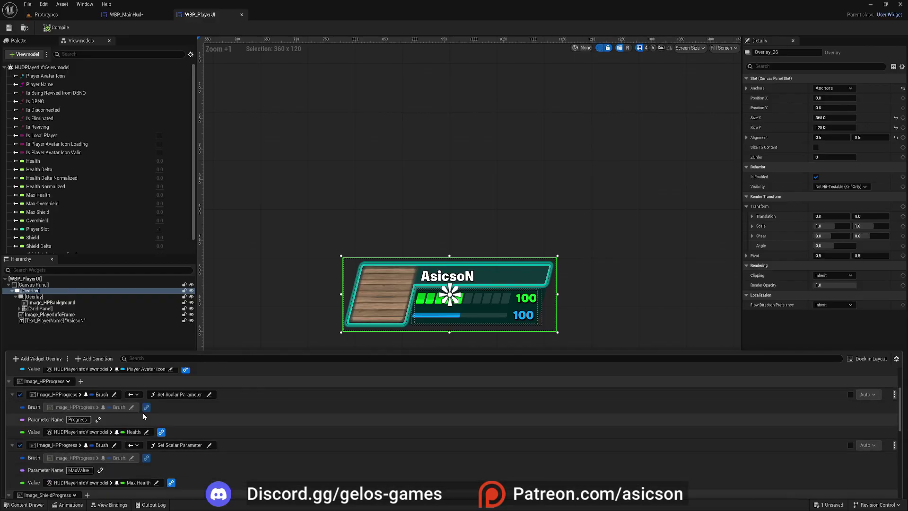
pyautogui.scroll(-6, 134, 422)
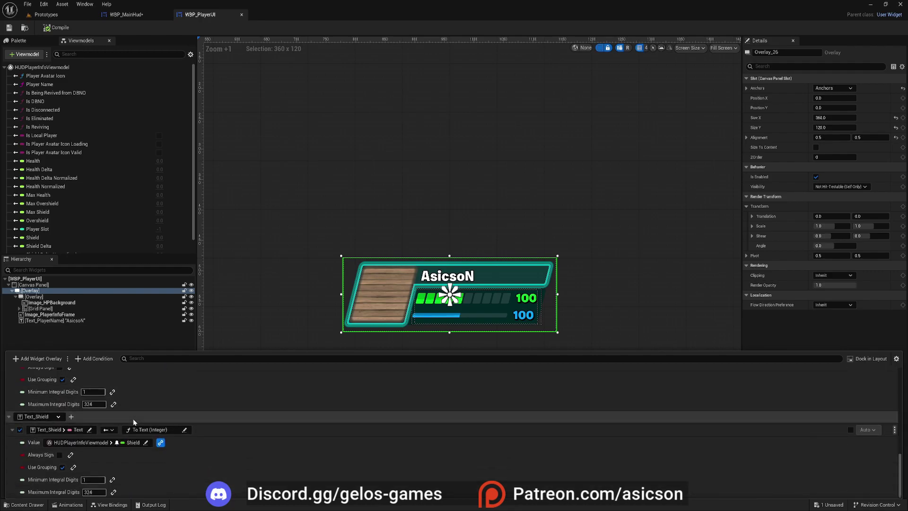
pyautogui.scroll(10, 122, 445)
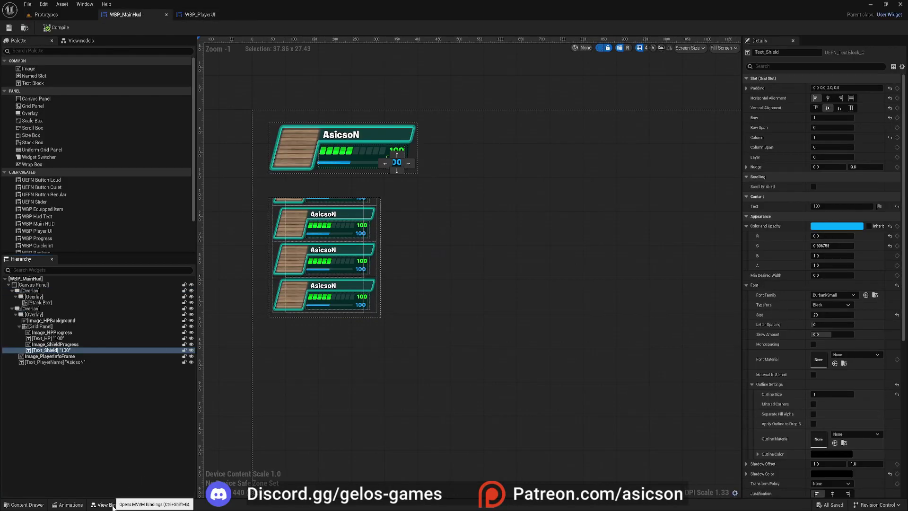
pyautogui.click(110, 504)
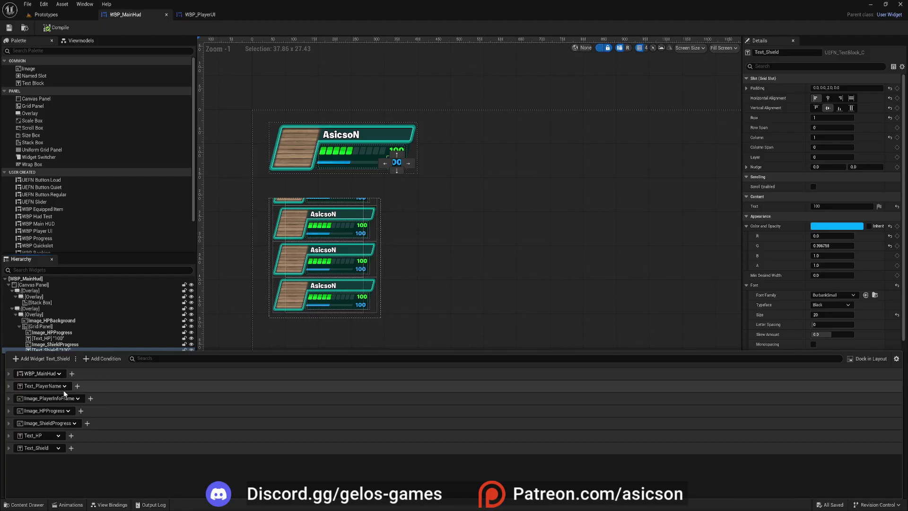
pyautogui.click(9, 373)
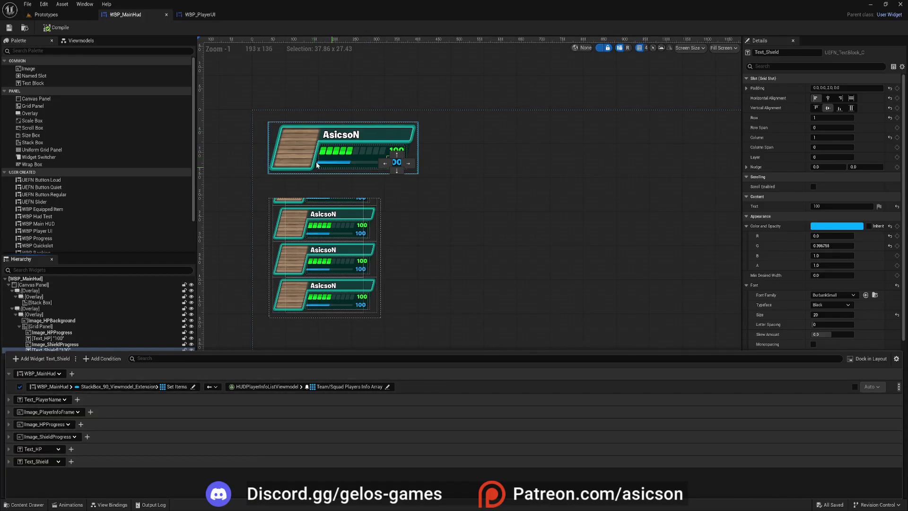
pyautogui.click(8, 399)
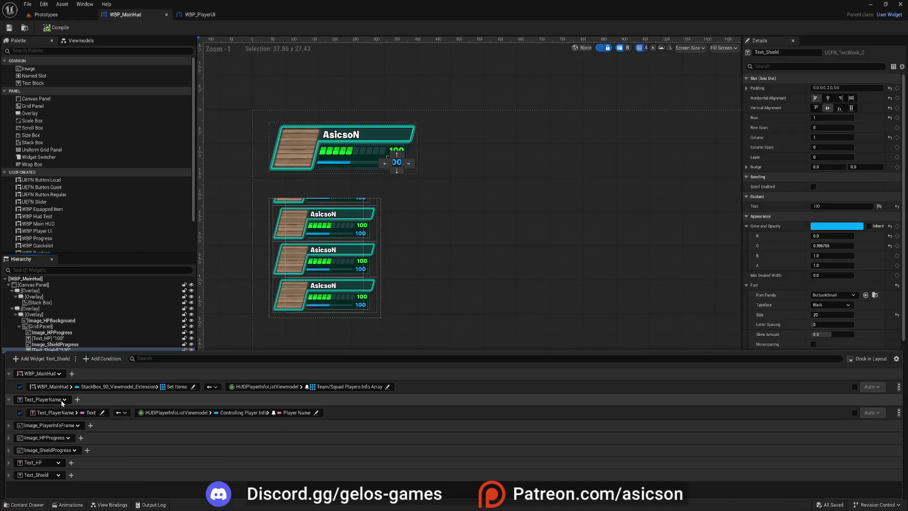
pyautogui.click(230, 412)
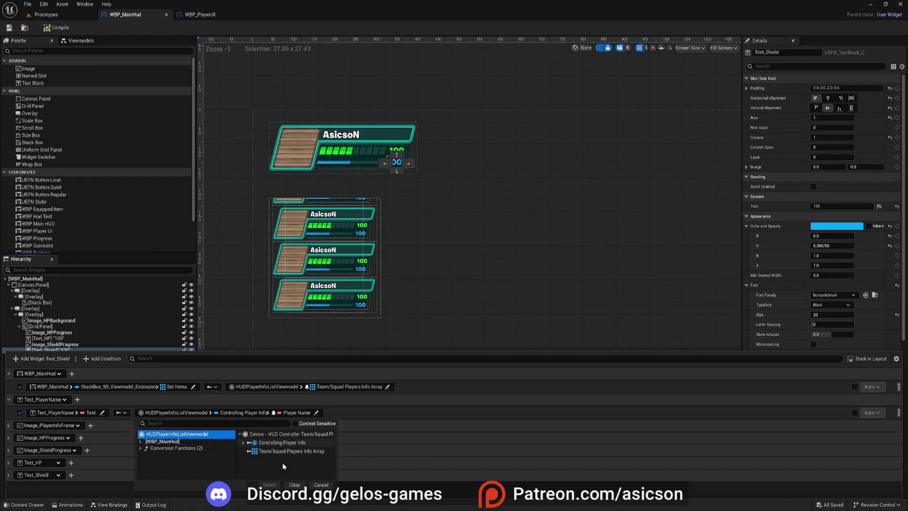
pyautogui.click(245, 442)
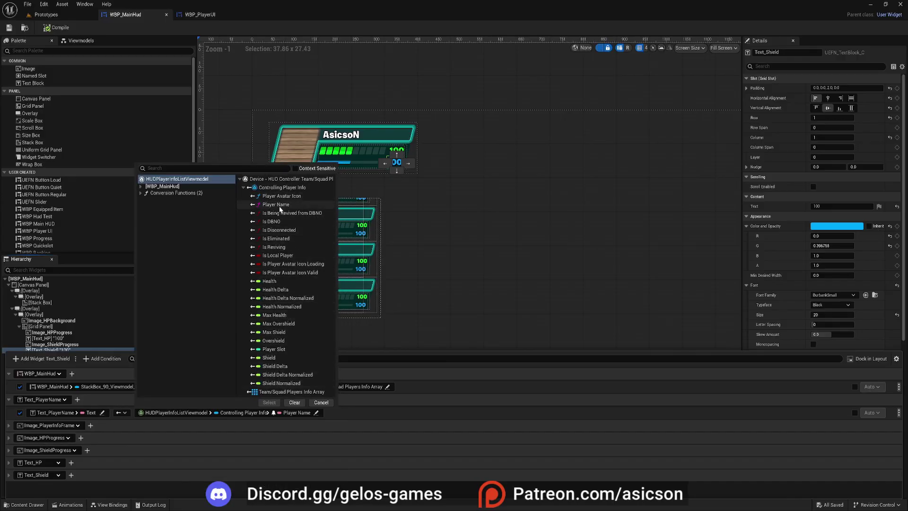
pyautogui.click(321, 402)
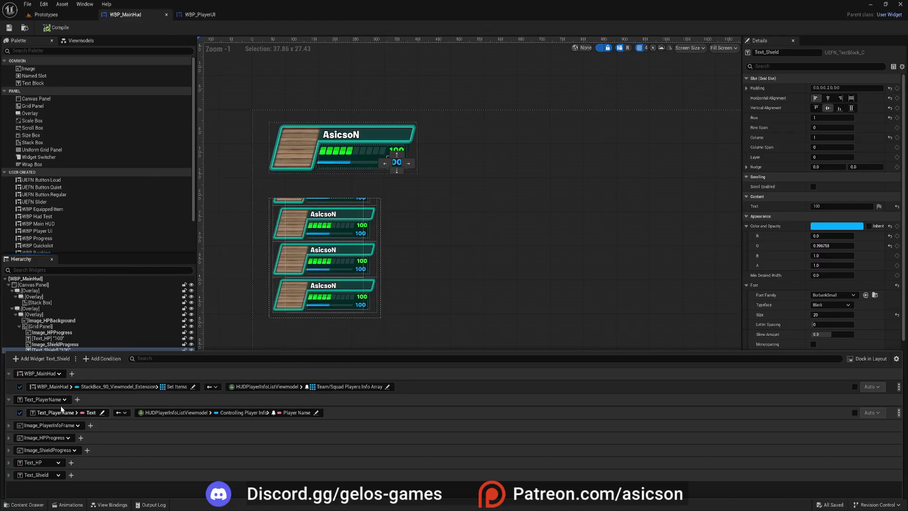
pyautogui.click(9, 426)
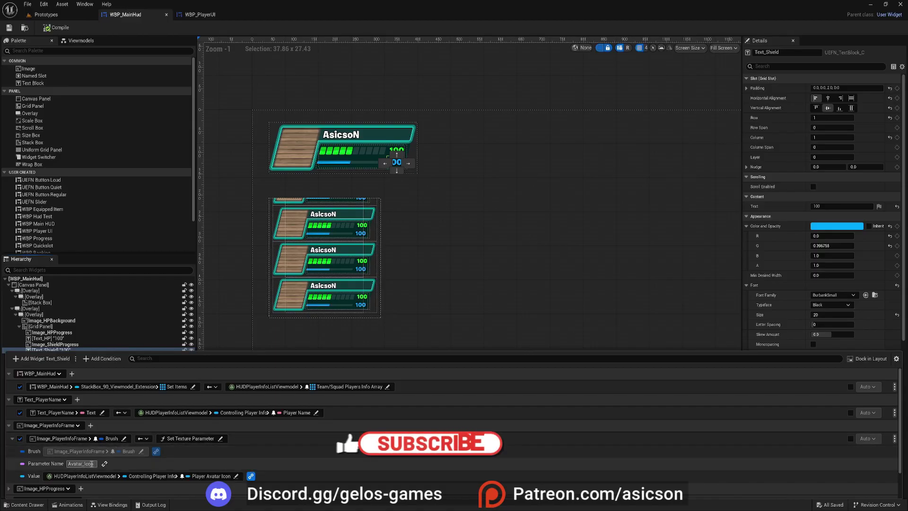
pyautogui.scroll(-1, 177, 470)
pyautogui.click(194, 464)
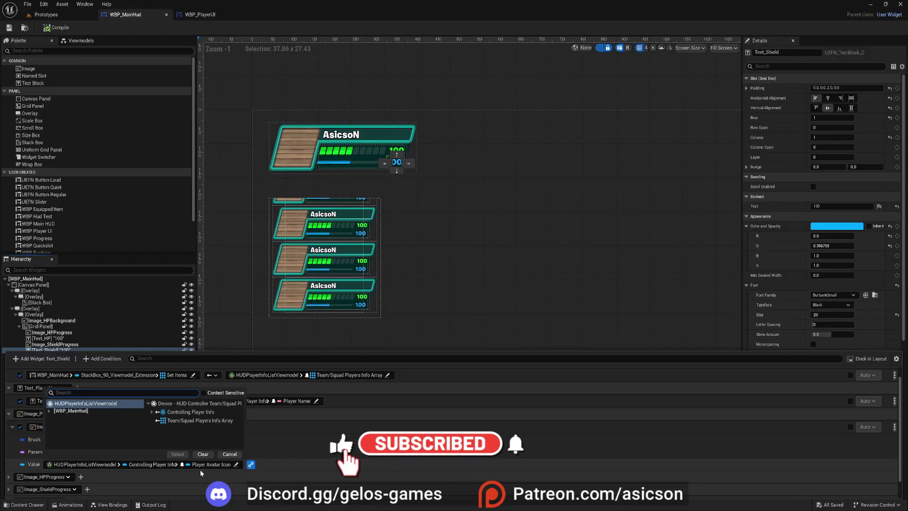
pyautogui.click(151, 412)
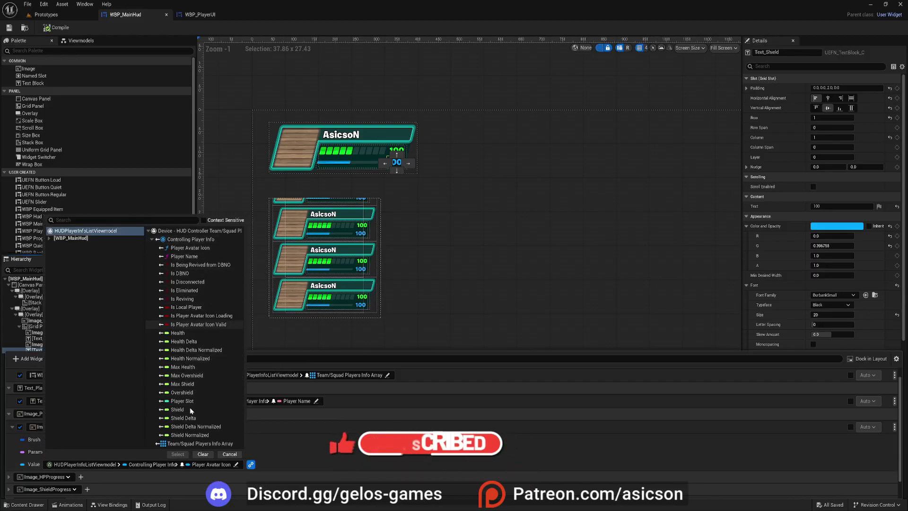
pyautogui.click(228, 454)
pyautogui.scroll(-1, 163, 429)
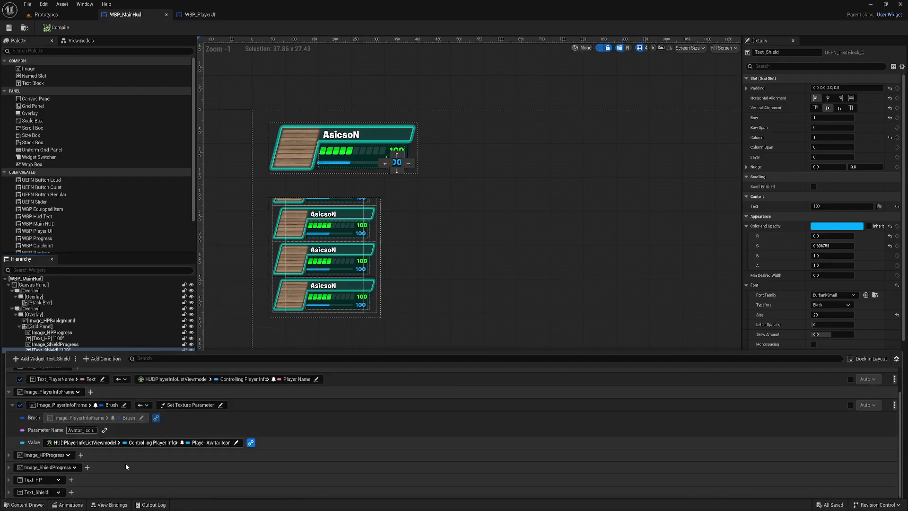
pyautogui.click(213, 17)
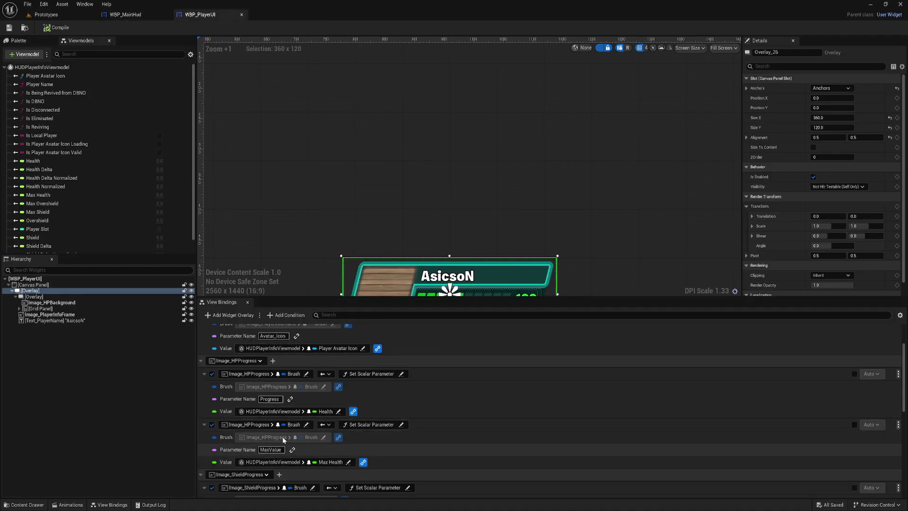
pyautogui.scroll(-5, 282, 432)
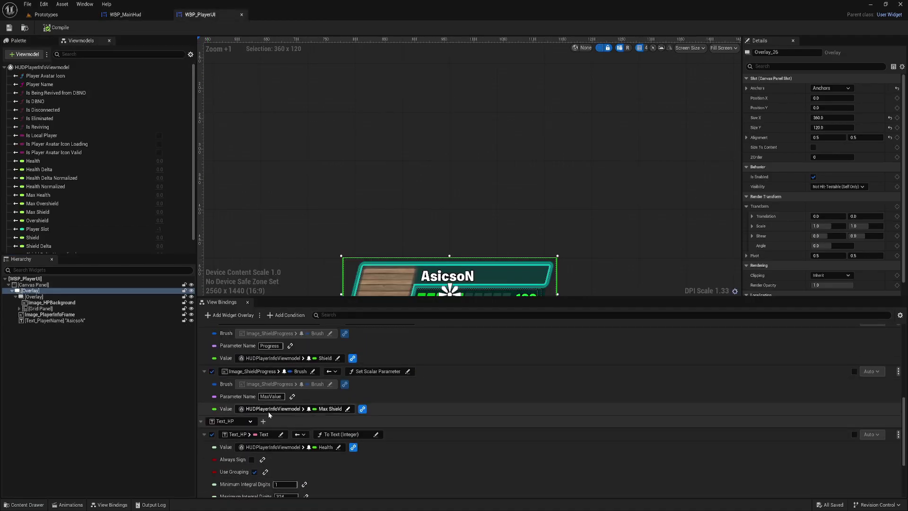
pyautogui.scroll(-3, 269, 414)
pyautogui.click(125, 14)
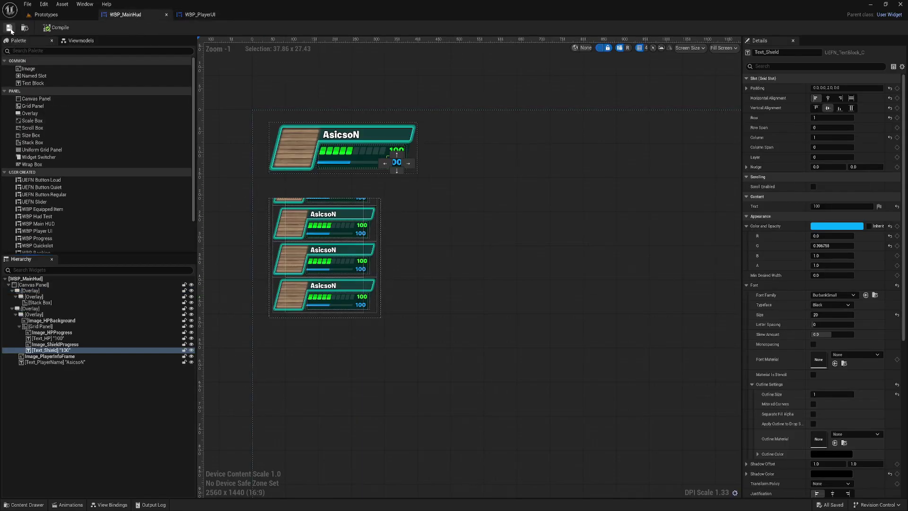
# - Switch back to the Prototypes level editor tab
pyautogui.click(46, 14)
pyautogui.click(125, 15)
pyautogui.click(46, 15)
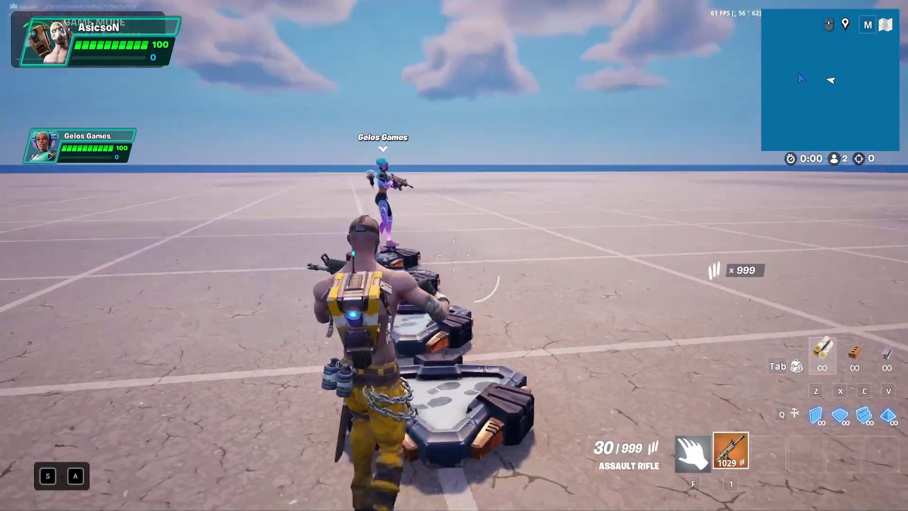
# - Walk the character into the guards' fire, watching the teammate card's health drop
pyautogui.press('d')
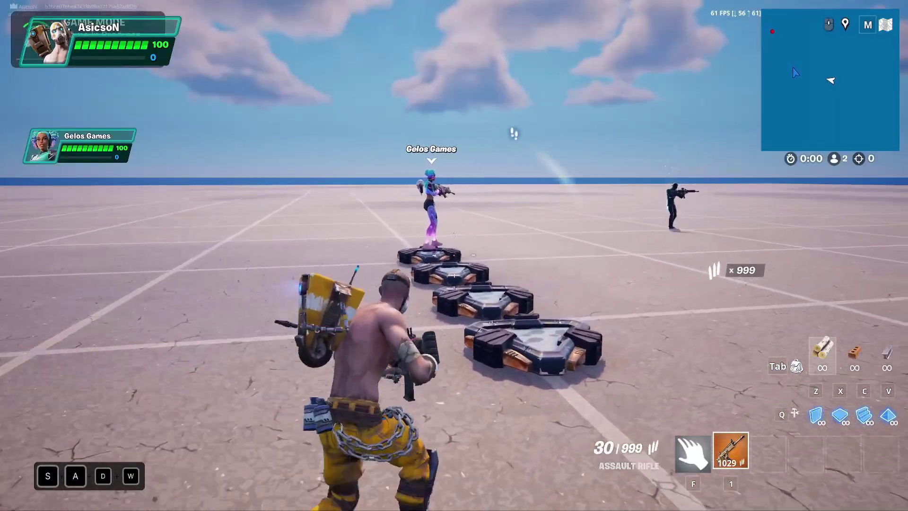
pyautogui.press('w')
pyautogui.press('d')
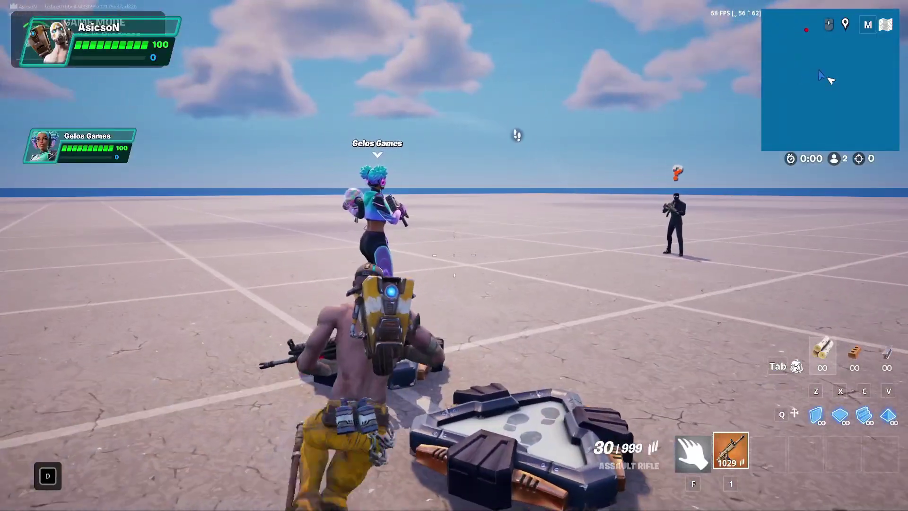
pyautogui.press('a')
pyautogui.press('s')
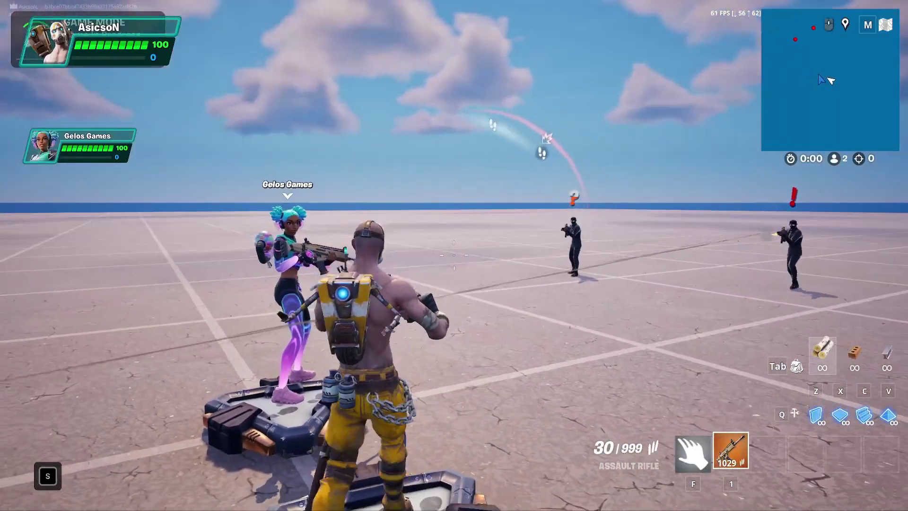
pyautogui.press('d')
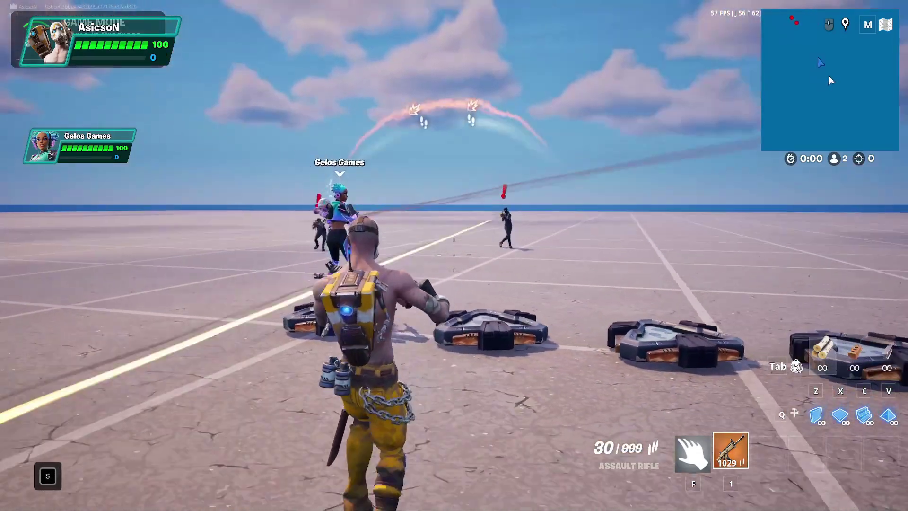
pyautogui.press('d')
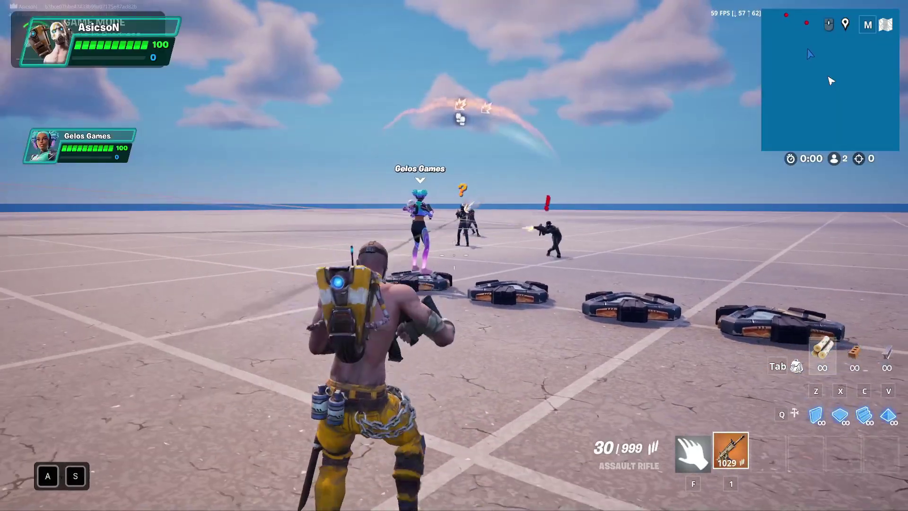
pyautogui.press('d')
pyautogui.press('w')
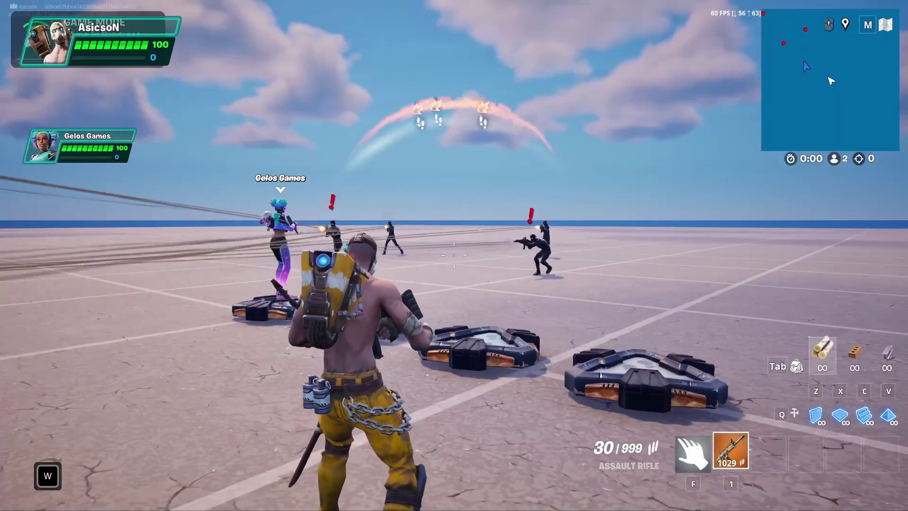
pyautogui.press('w')
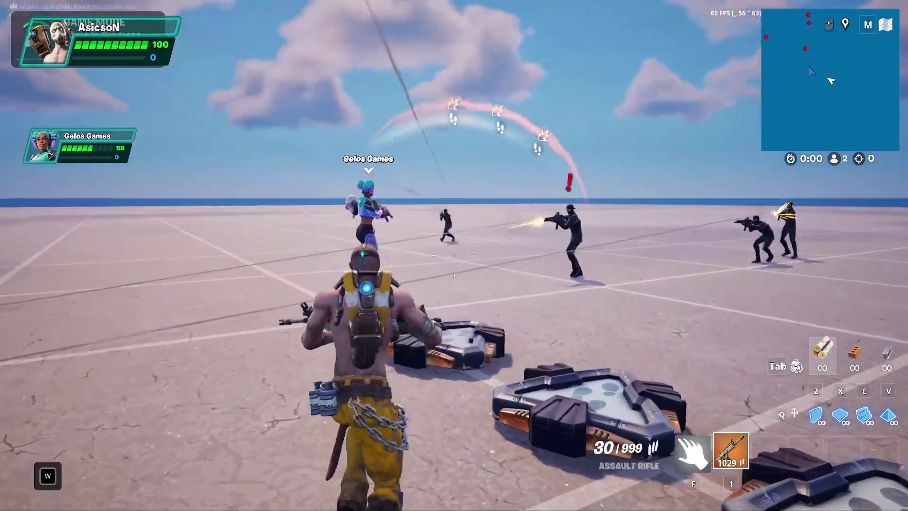
pyautogui.press('a')
pyautogui.press('d')
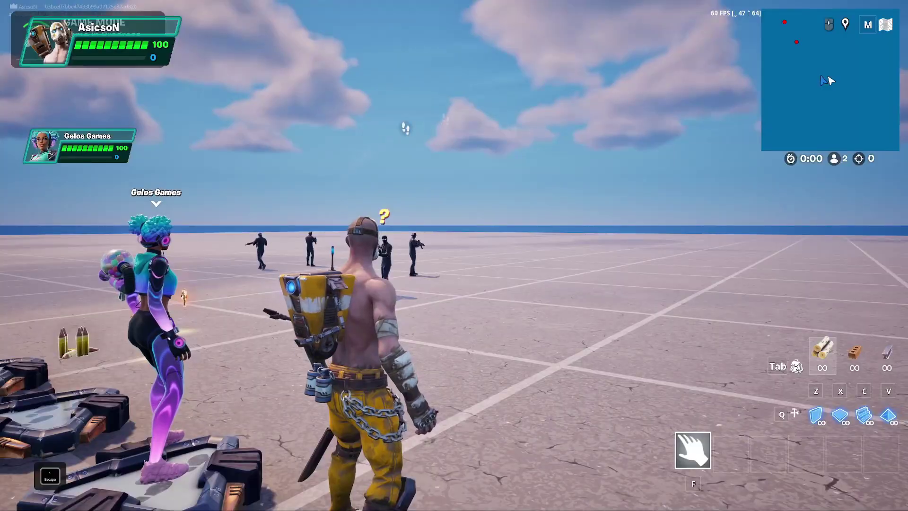
pyautogui.press('Escape')
# - End the game from the menu so the island restores
pyautogui.click(728, 291)
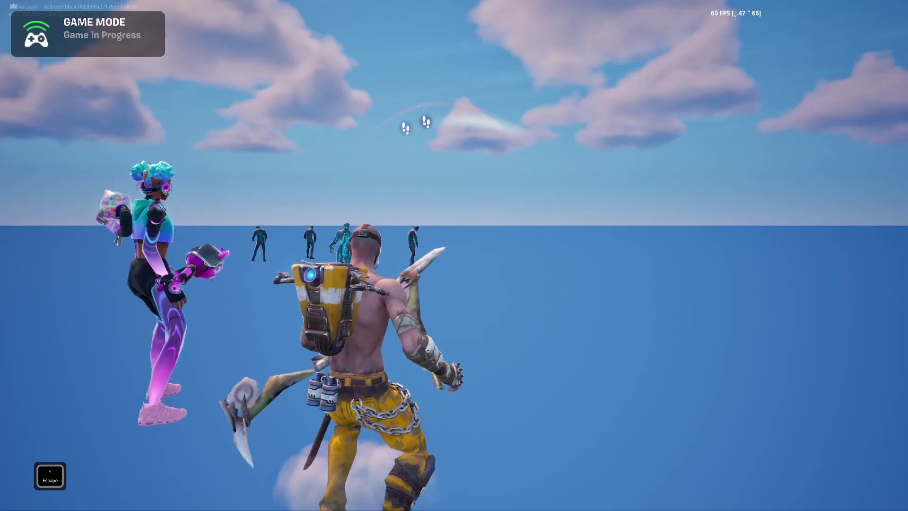